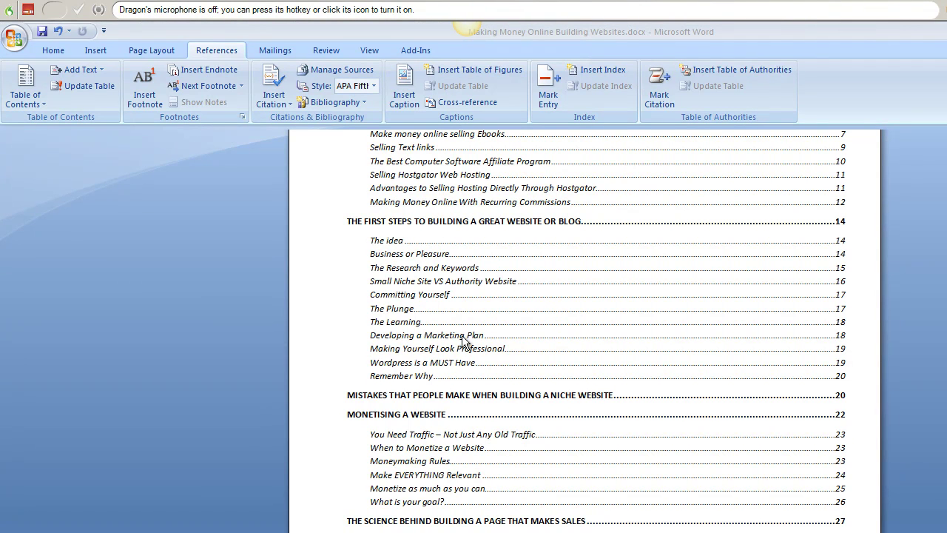
Look through the existing table of contents and move on to the Money Making Methods and Adsense sections
scroll(459, 326, down, 20)
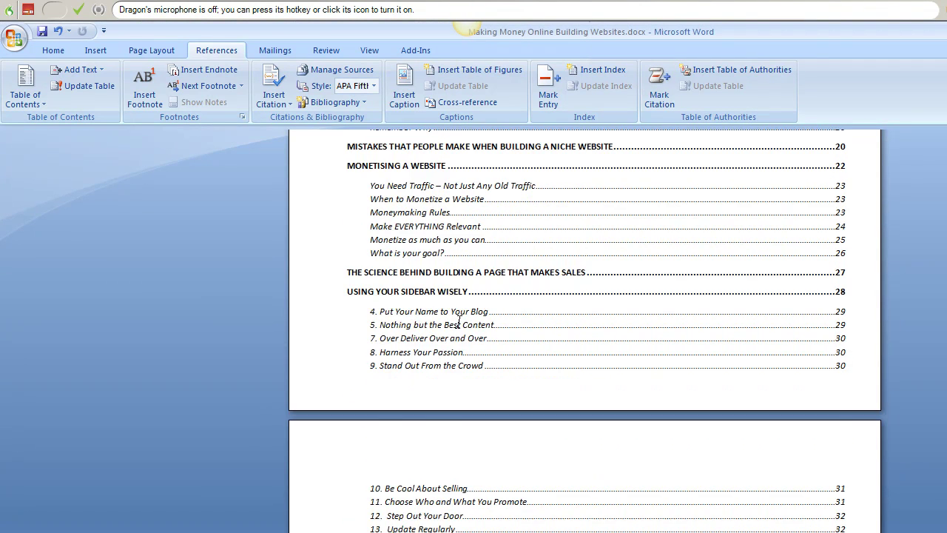
scroll(460, 322, down, 6)
scroll(459, 321, down, 10)
scroll(389, 464, down, 15)
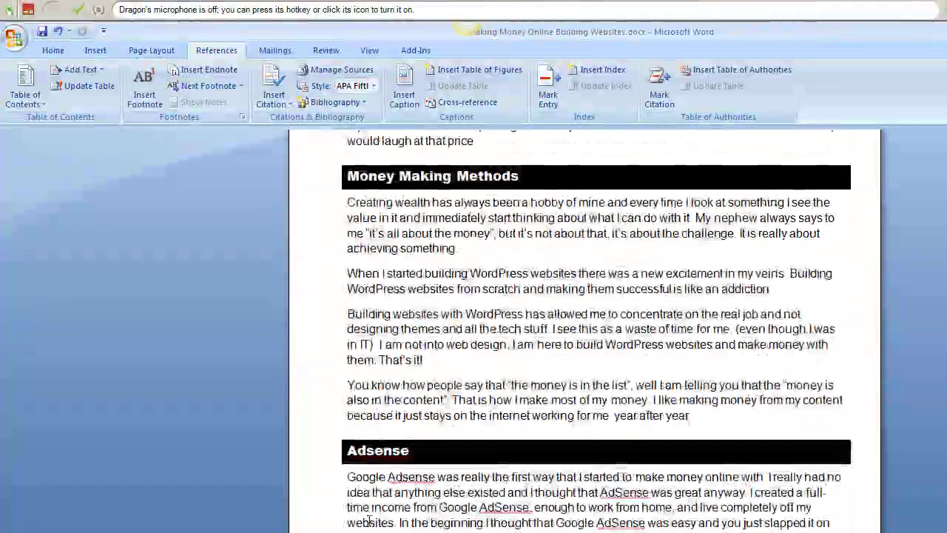
scroll(389, 465, down, 1)
scroll(392, 443, up, 8)
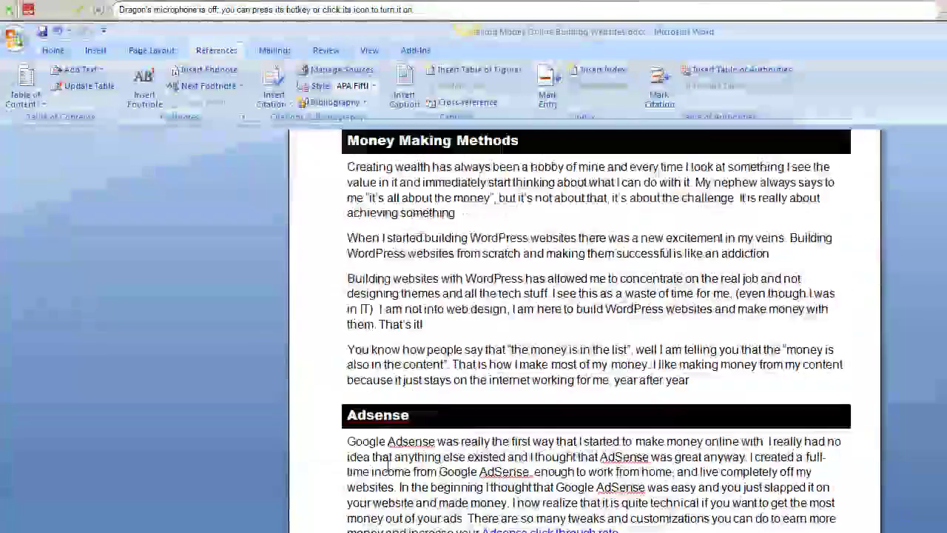
Check which heading style is applied to the Adsense heading
click(416, 414)
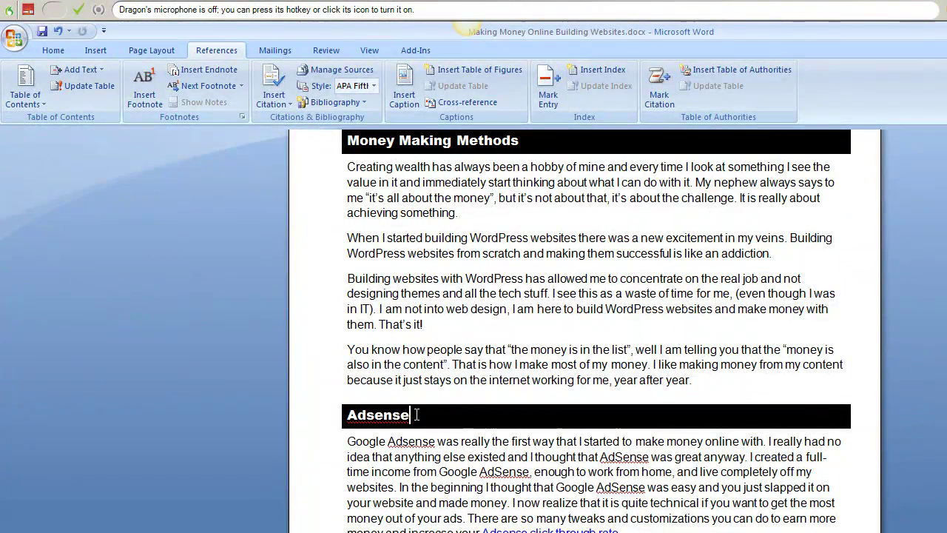
click(52, 50)
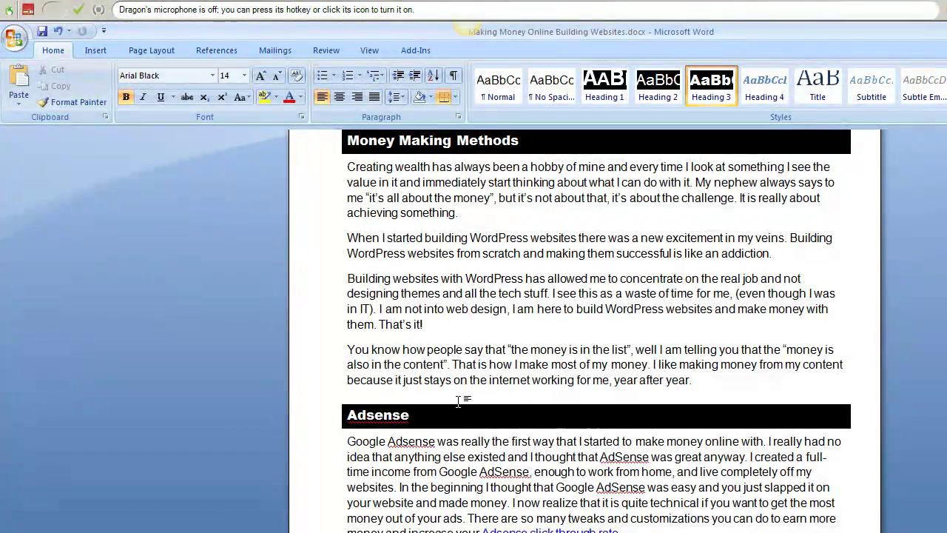
scroll(459, 457, down, 6)
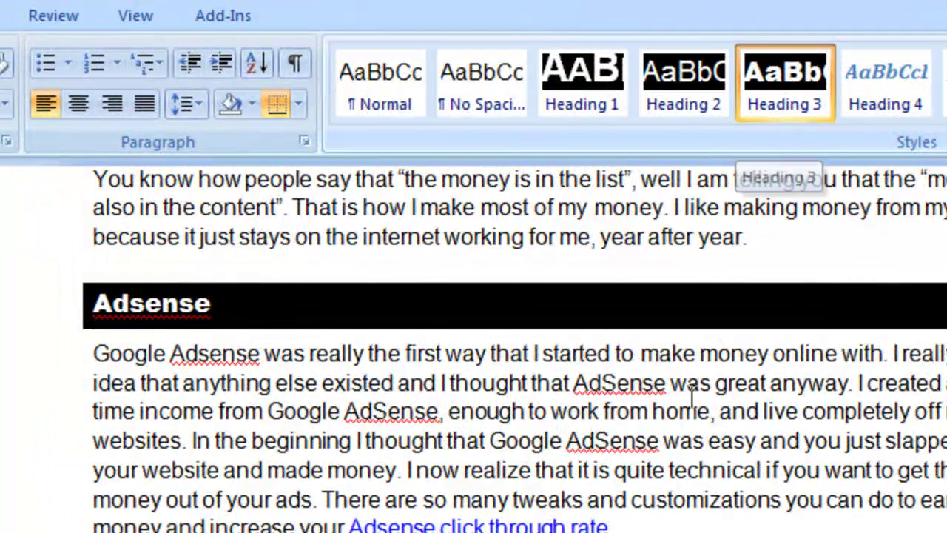
scroll(256, 427, down, 1)
click(239, 229)
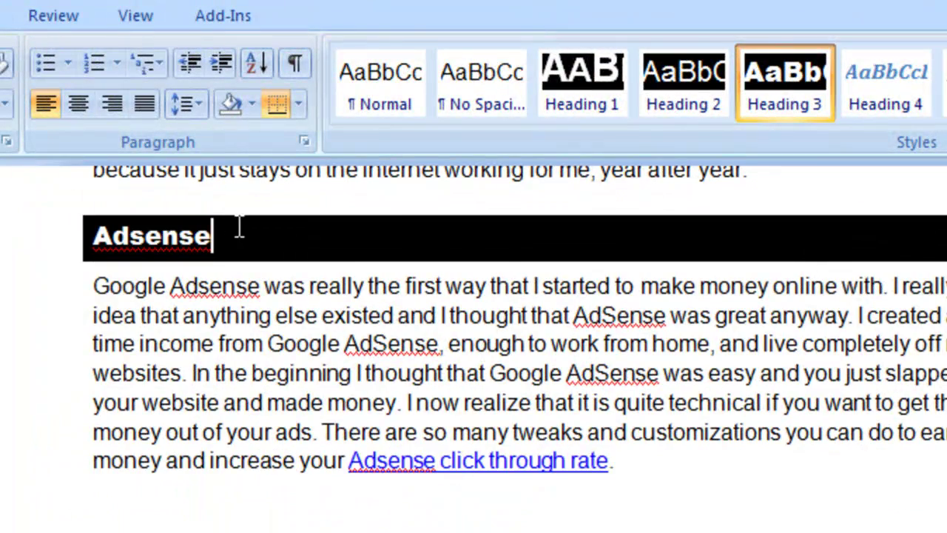
drag(230, 237, 38, 239)
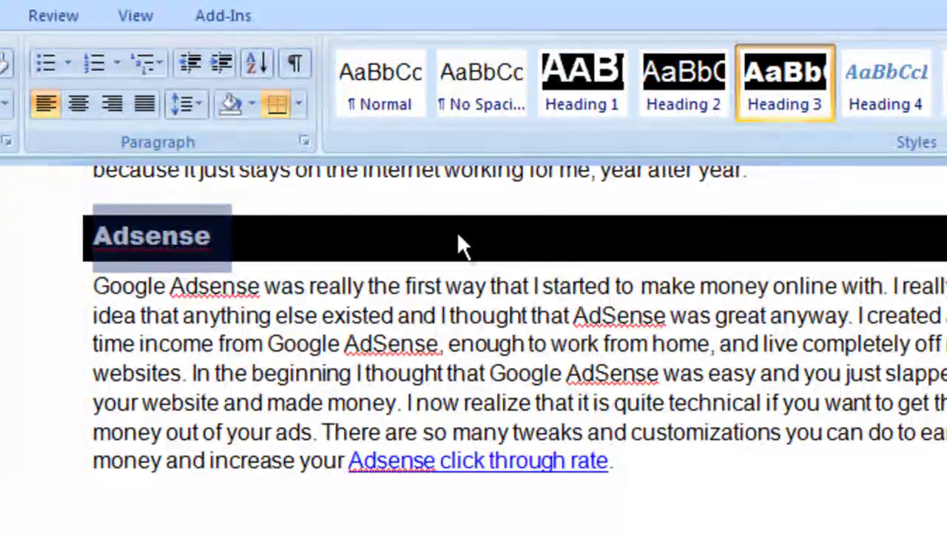
click(363, 189)
scroll(363, 189, up, 1)
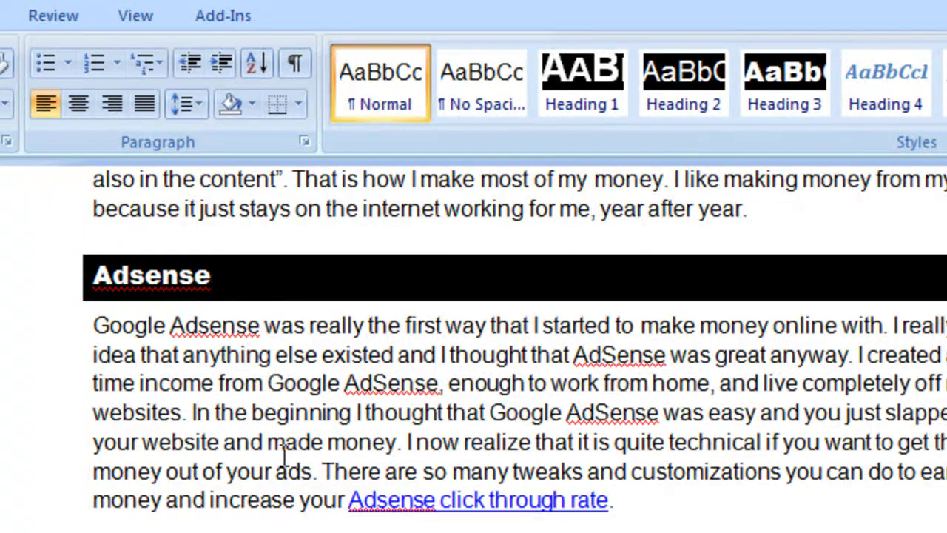
Apply the Heading 3 style to the section heading "The Best Computer Software Affiliate Program"
scroll(260, 439, down, 15)
scroll(261, 437, down, 20)
scroll(260, 437, down, 20)
scroll(226, 470, down, 20)
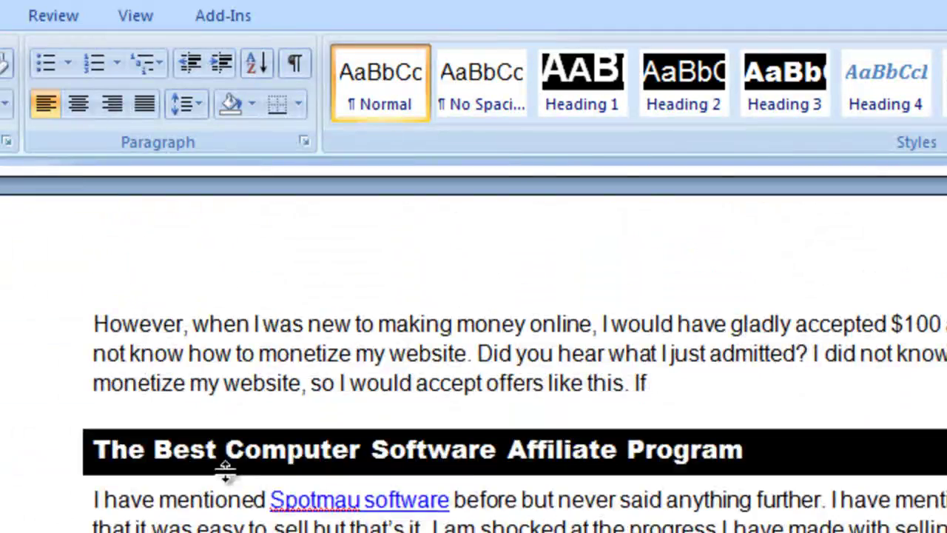
scroll(226, 471, down, 3)
scroll(222, 468, up, 2)
click(760, 379)
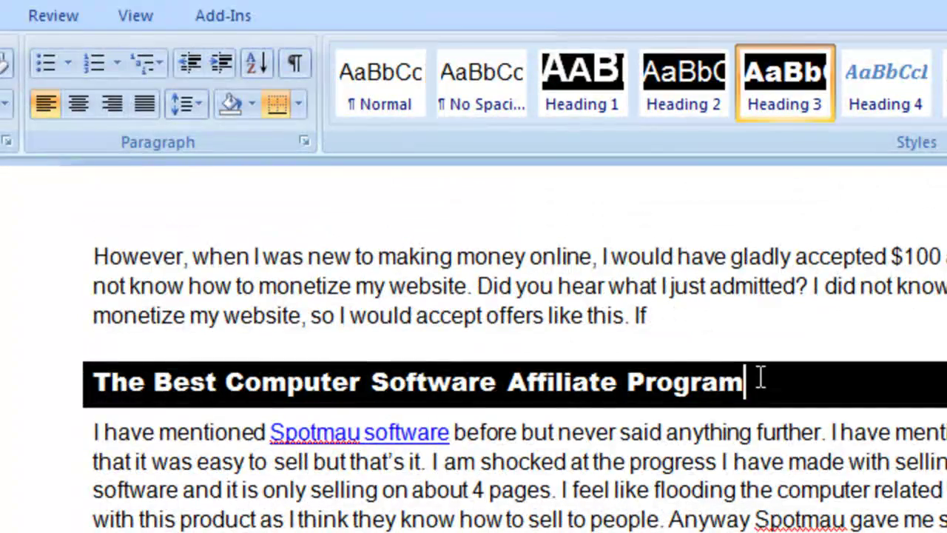
drag(751, 381, 164, 399)
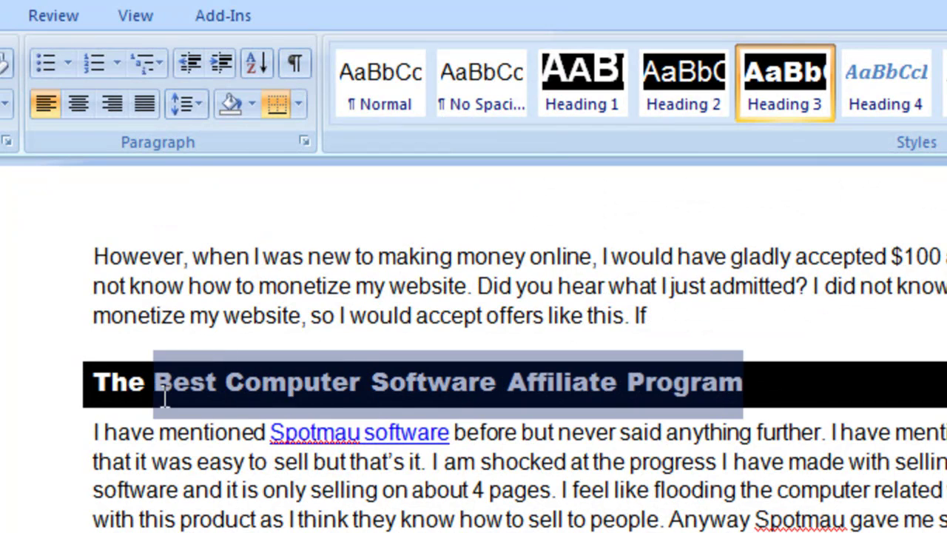
click(758, 89)
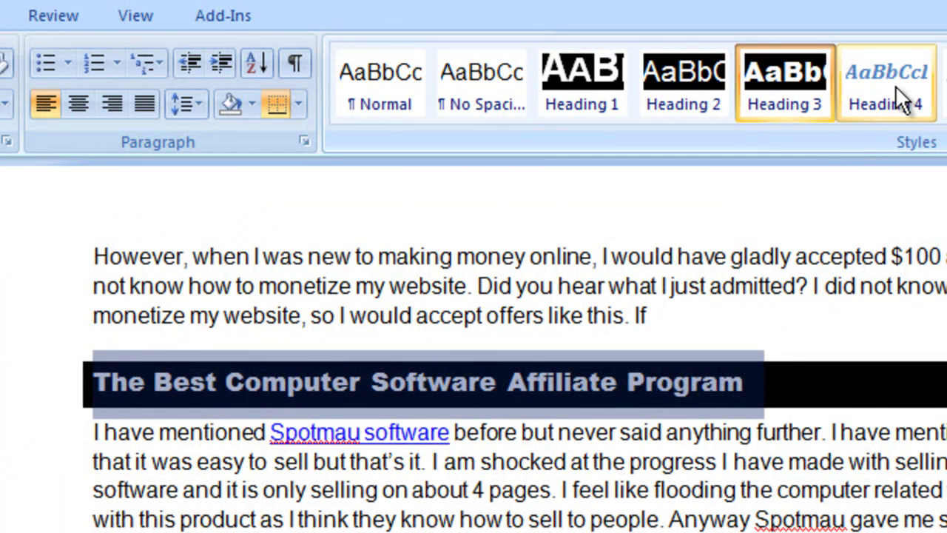
click(895, 86)
click(759, 98)
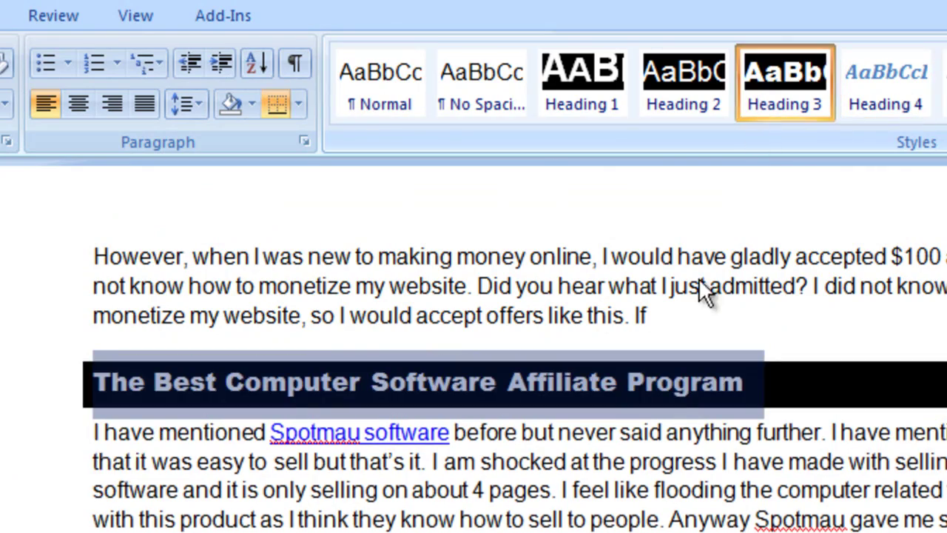
click(303, 511)
Check the style of the chapter title "The First Steps to Building a Great Website or Blog"
scroll(303, 511, down, 20)
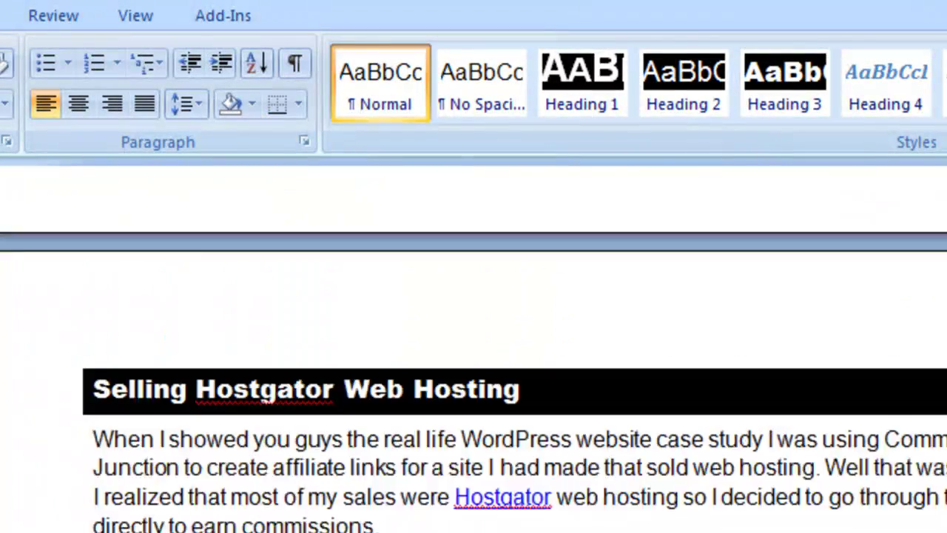
scroll(304, 511, down, 20)
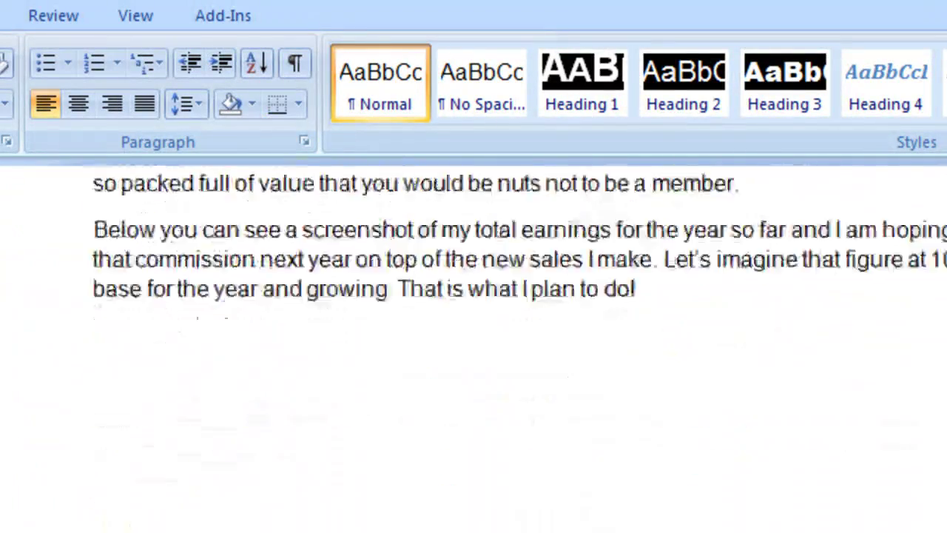
scroll(274, 434, down, 10)
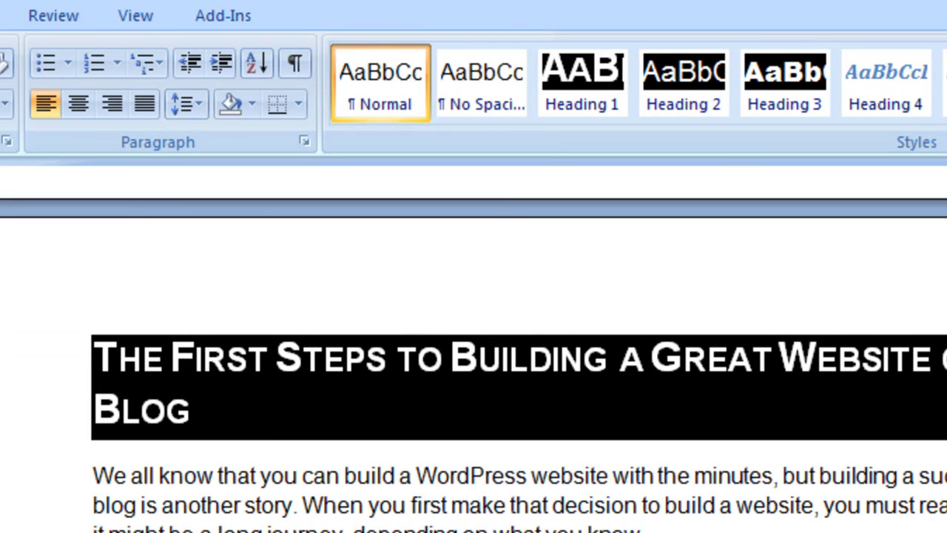
click(201, 408)
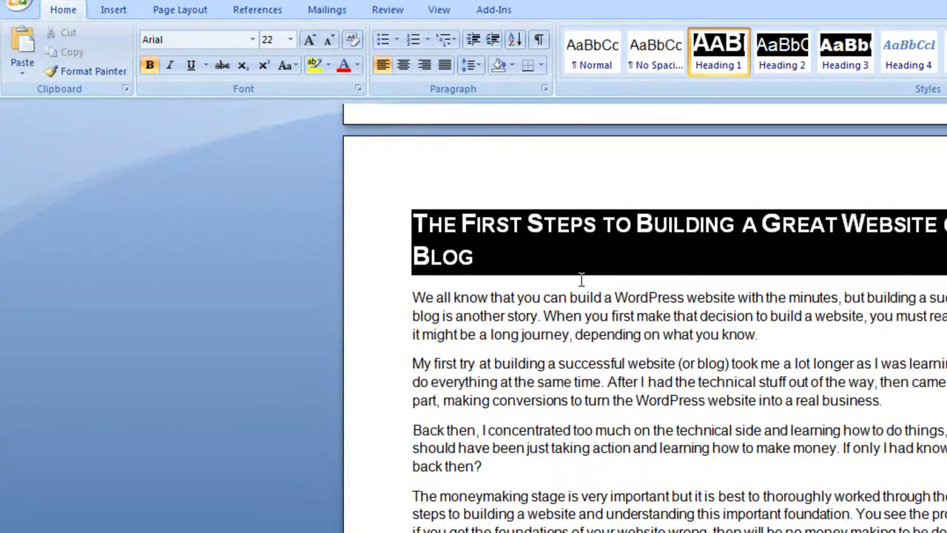
scroll(541, 482, up, 1)
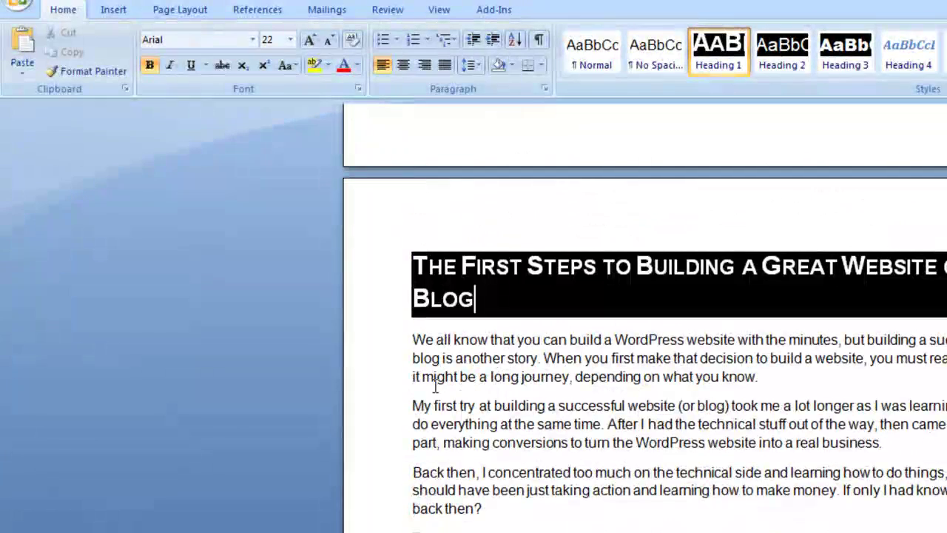
Insert a sample line reading "jgjgjgjg" after the chapter's first paragraph and preview the Heading 3 style on it
click(784, 381)
key(Return)
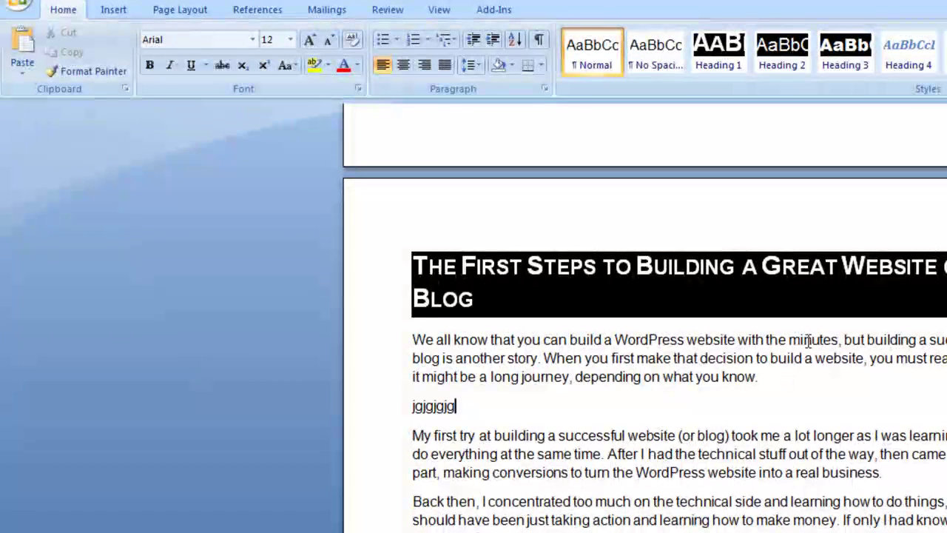
drag(459, 405, 411, 407)
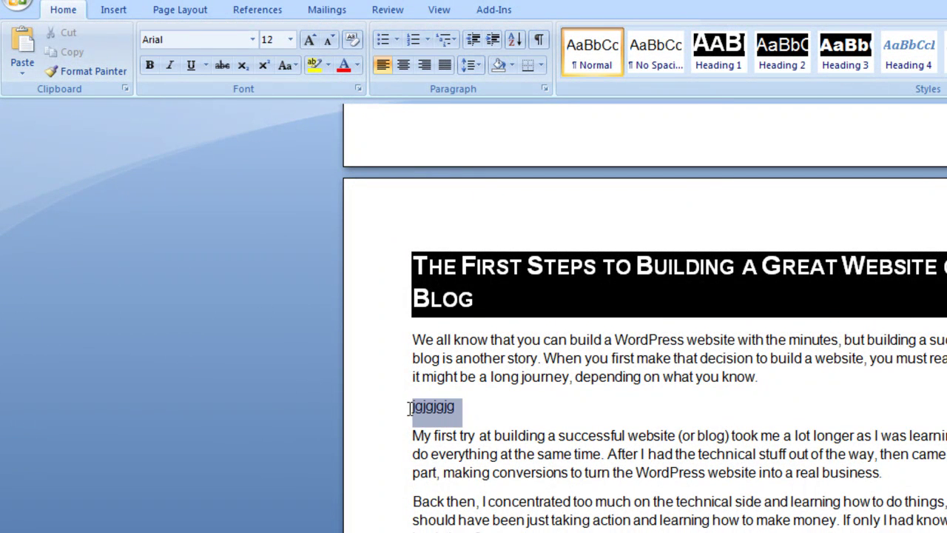
click(465, 413)
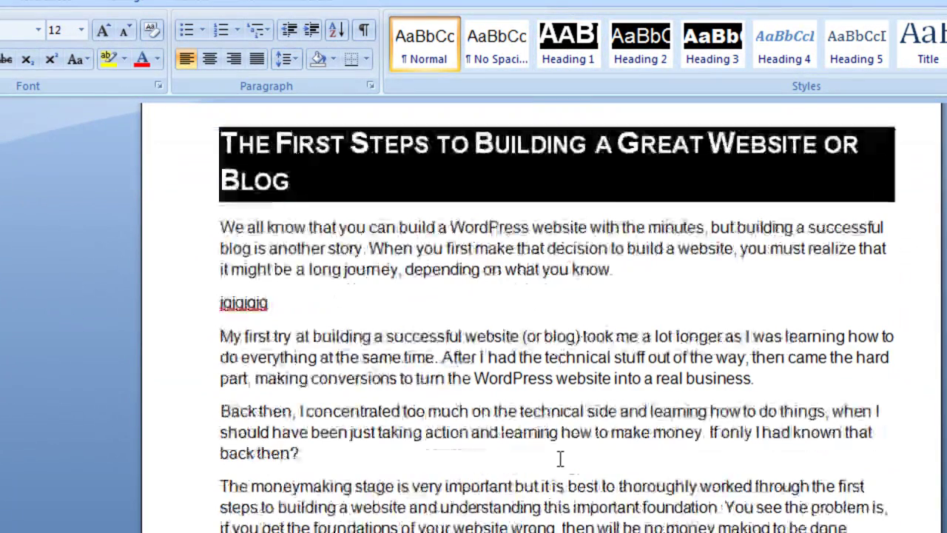
scroll(560, 452, down, 3)
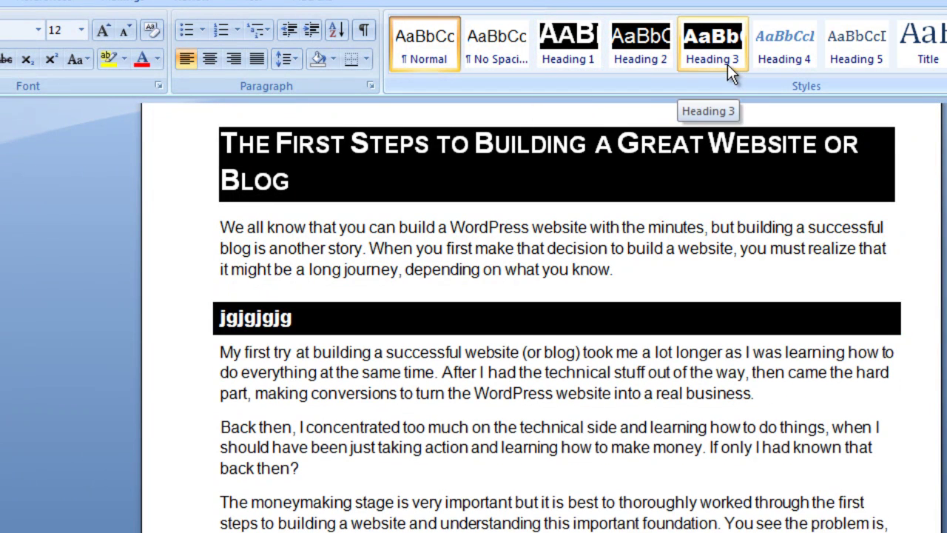
Delete the sample line "jgjgjgjg" from the chapter
drag(271, 302, 205, 301)
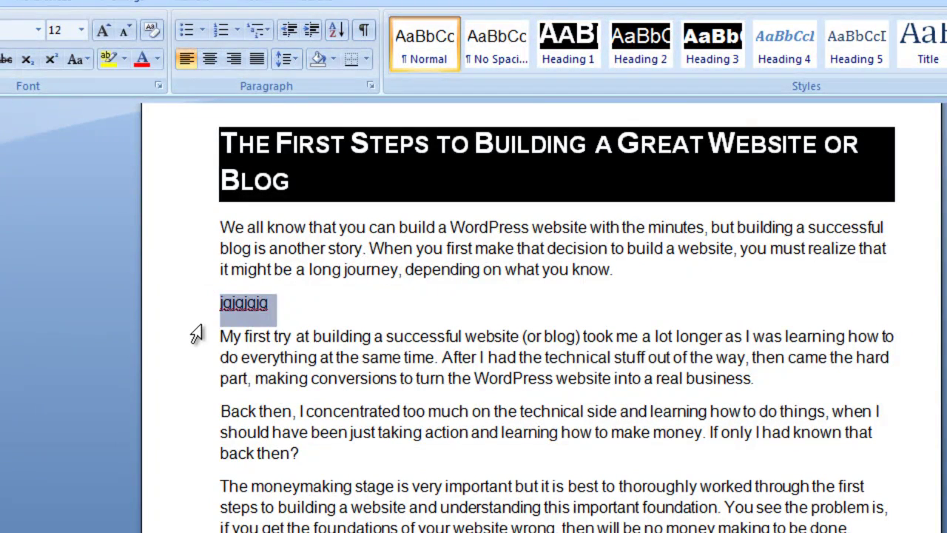
key(Delete)
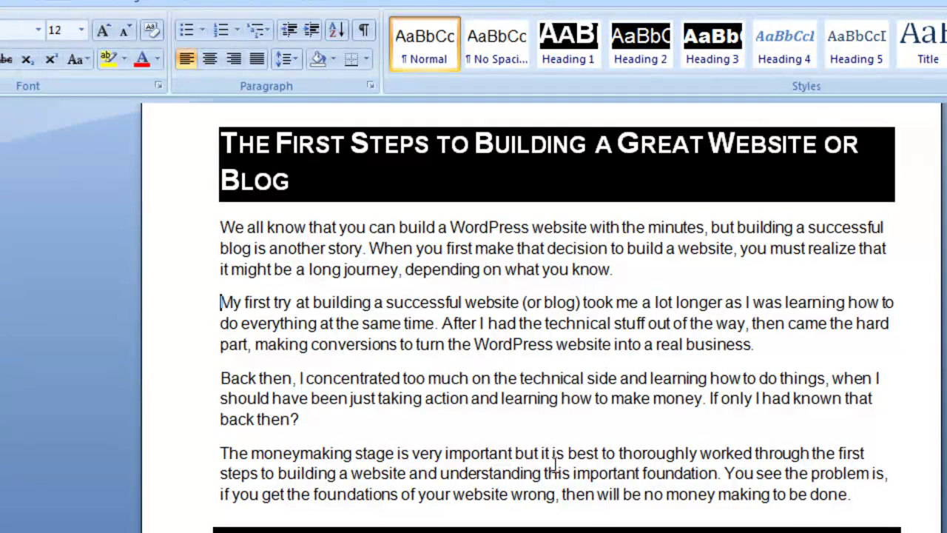
Return to the table of contents, follow its Intro entry and place the cursor on the blank line above the Intro heading
scroll(553, 455, up, 3)
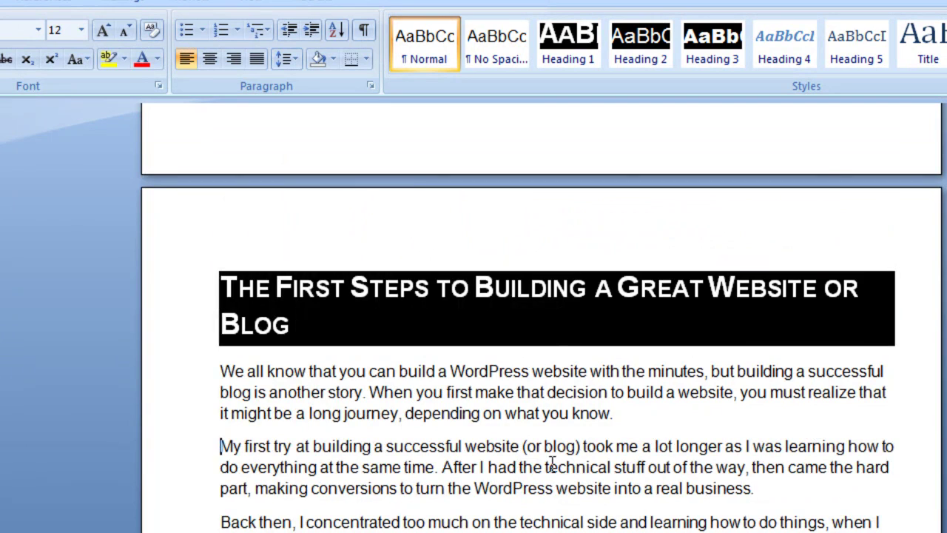
scroll(552, 460, up, 15)
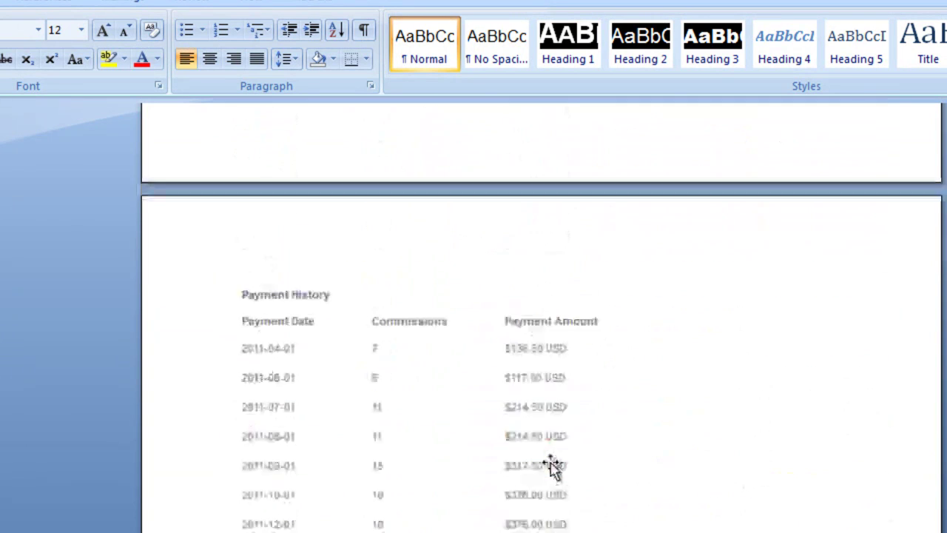
scroll(488, 384, up, 10)
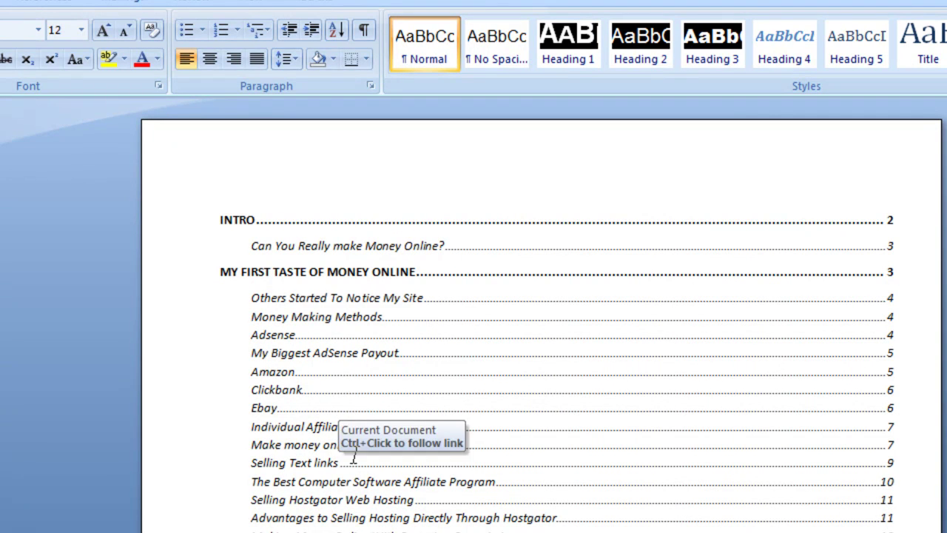
ctrl+click(234, 222)
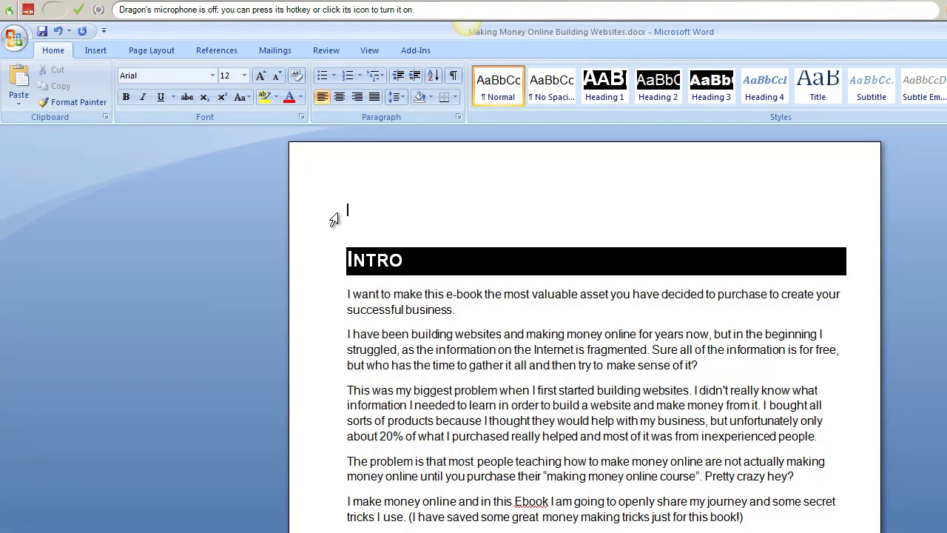
Add a bookmark named TOC2 on the blank line above the Intro heading
click(95, 52)
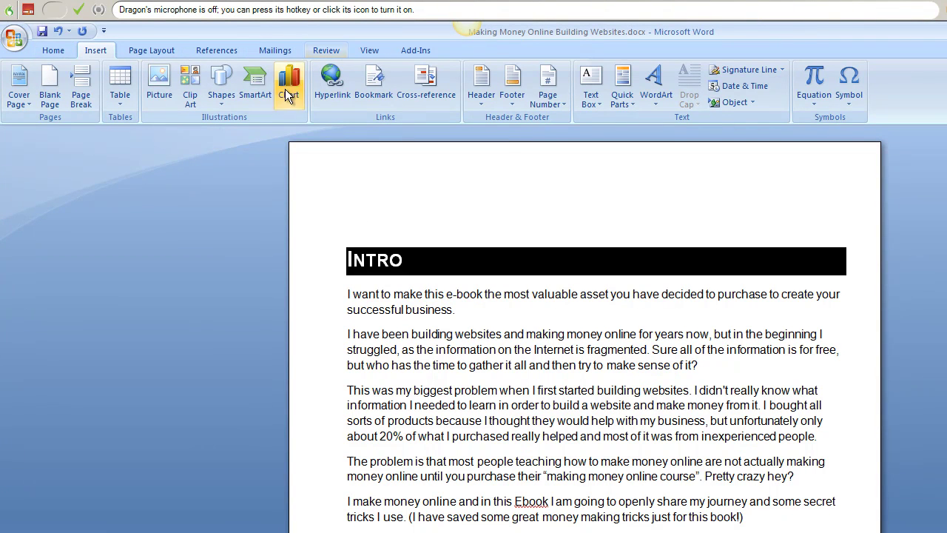
click(378, 97)
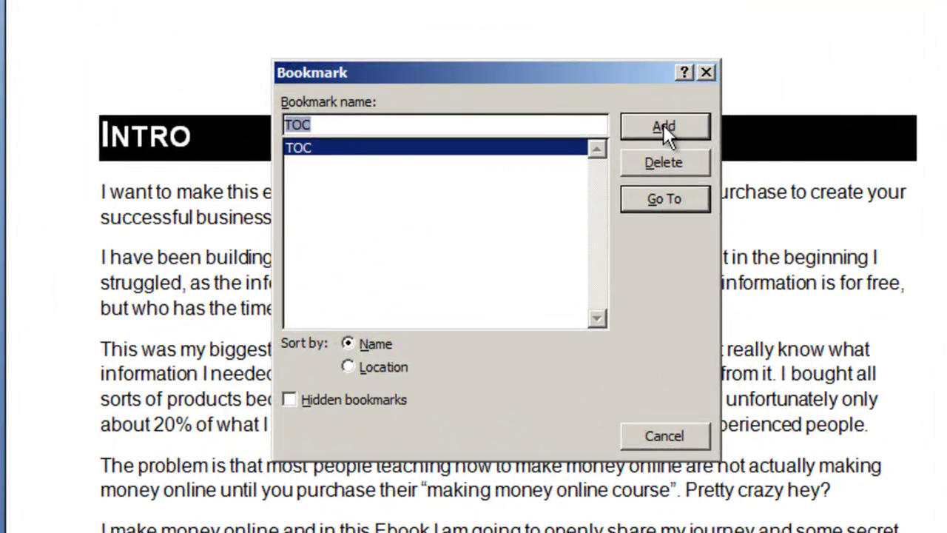
click(321, 124)
drag(321, 124, 274, 127)
click(321, 126)
text(2)
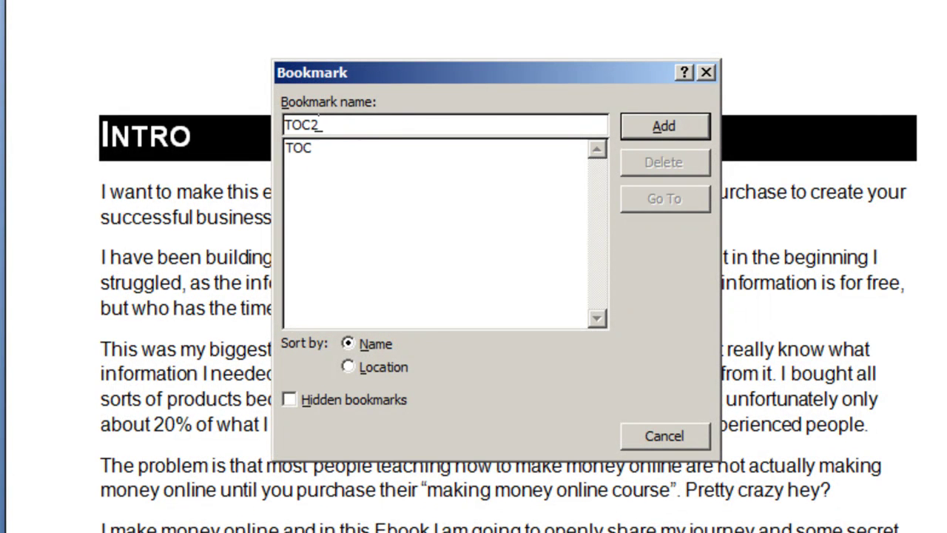
click(676, 125)
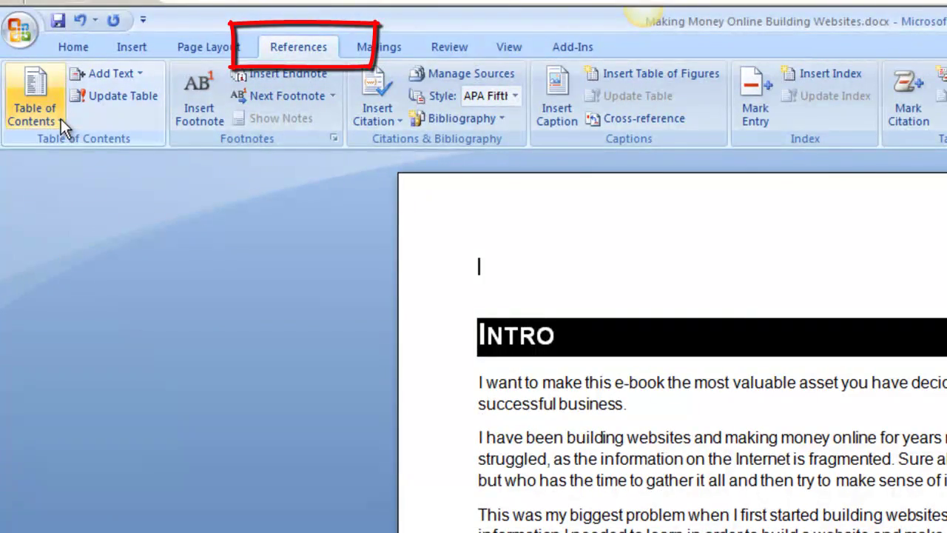
Open the custom table of contents settings, preview the table without page numbers and turn page numbers back on
click(59, 118)
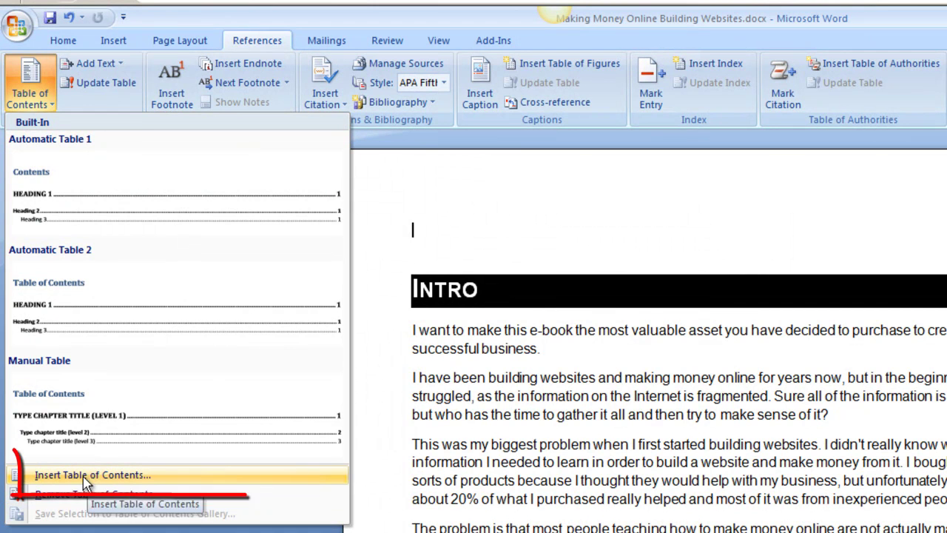
click(130, 477)
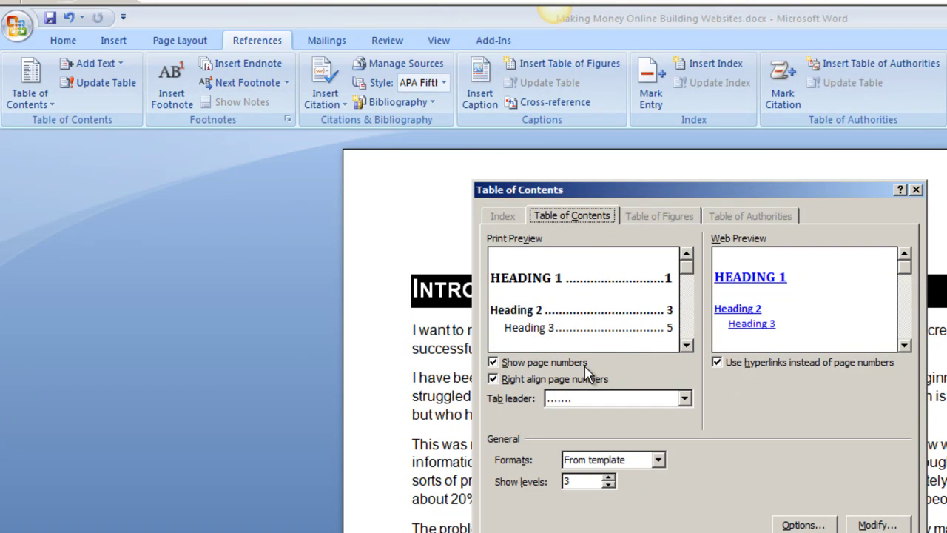
click(493, 362)
click(493, 362)
click(493, 362)
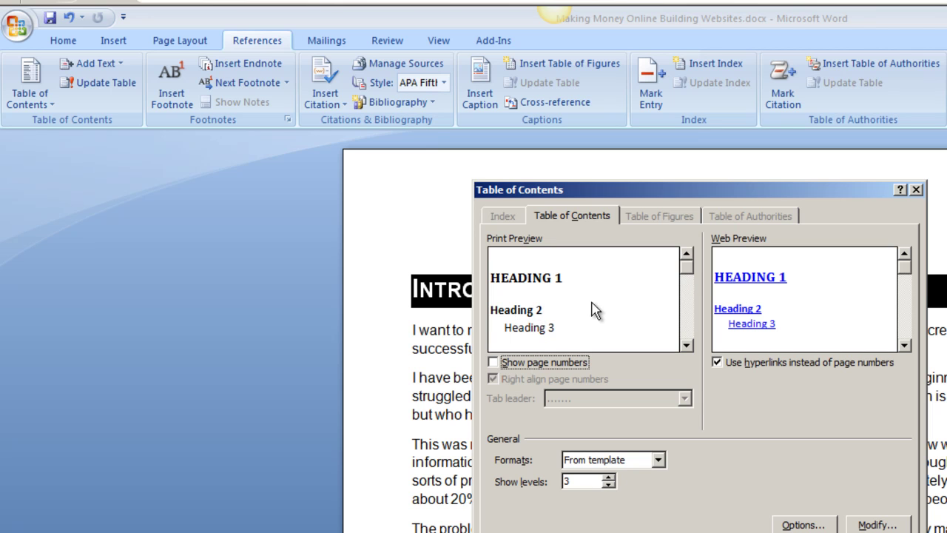
click(492, 362)
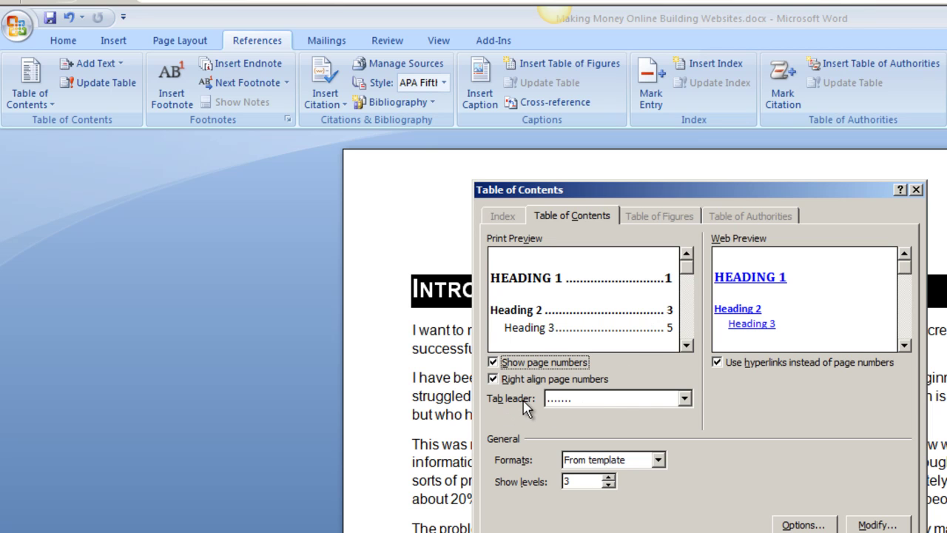
Preview the tab leader as none and as dashes, restore the dots, and switch right-aligned page numbers off and on again
click(685, 399)
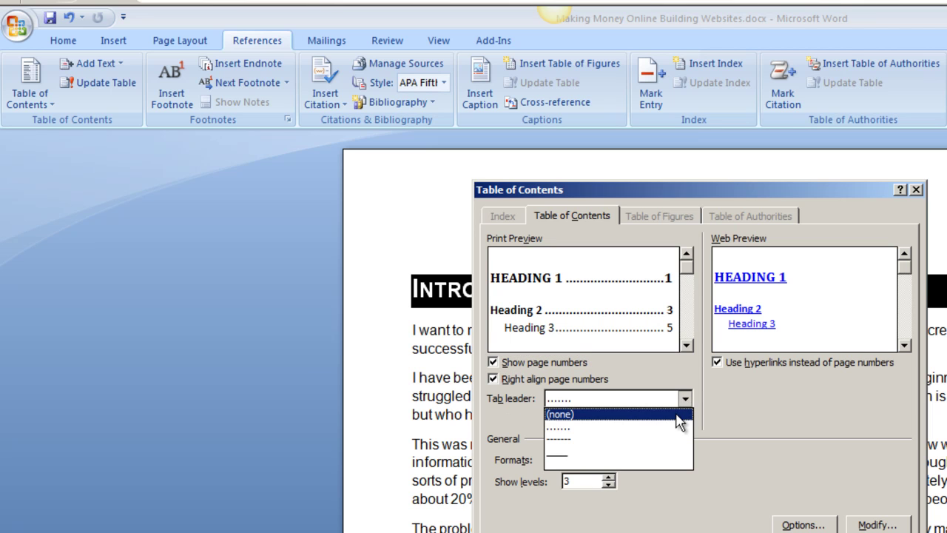
click(679, 414)
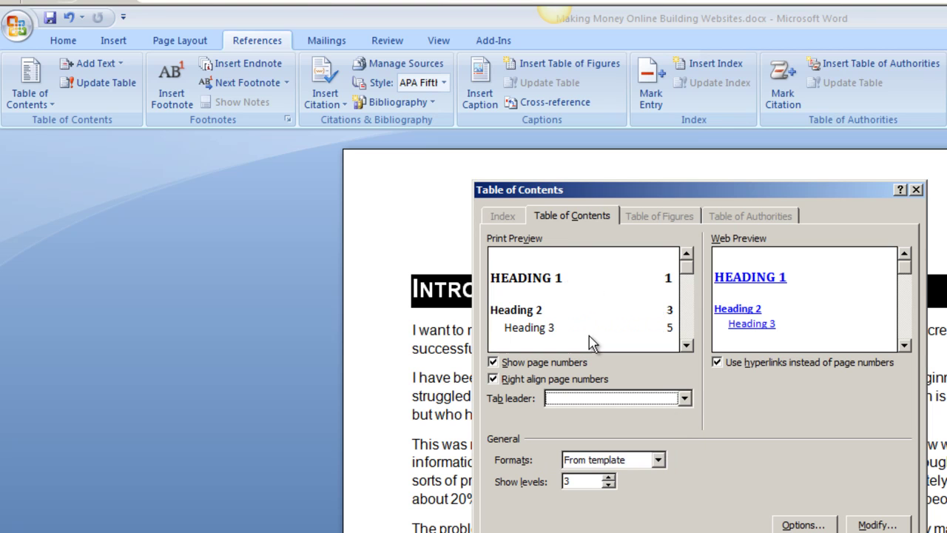
click(684, 398)
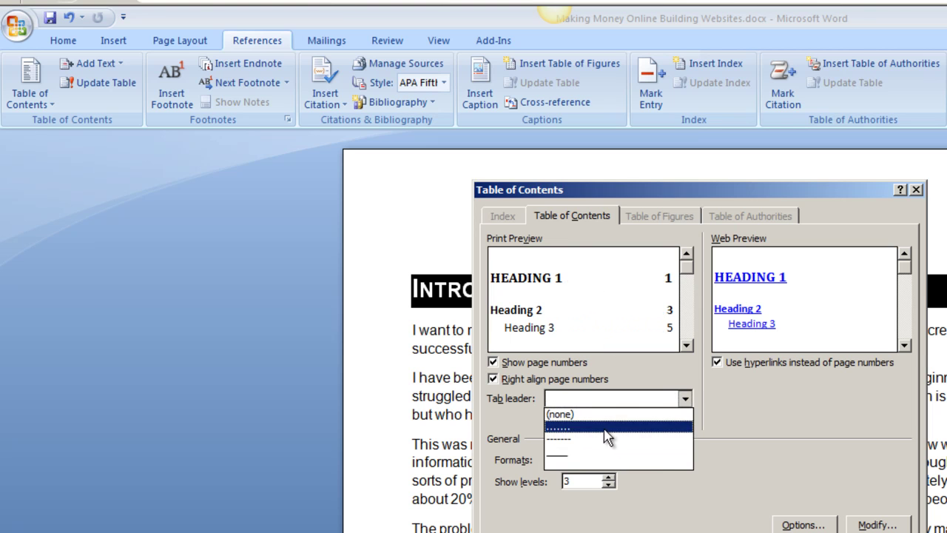
click(604, 428)
click(684, 398)
click(625, 439)
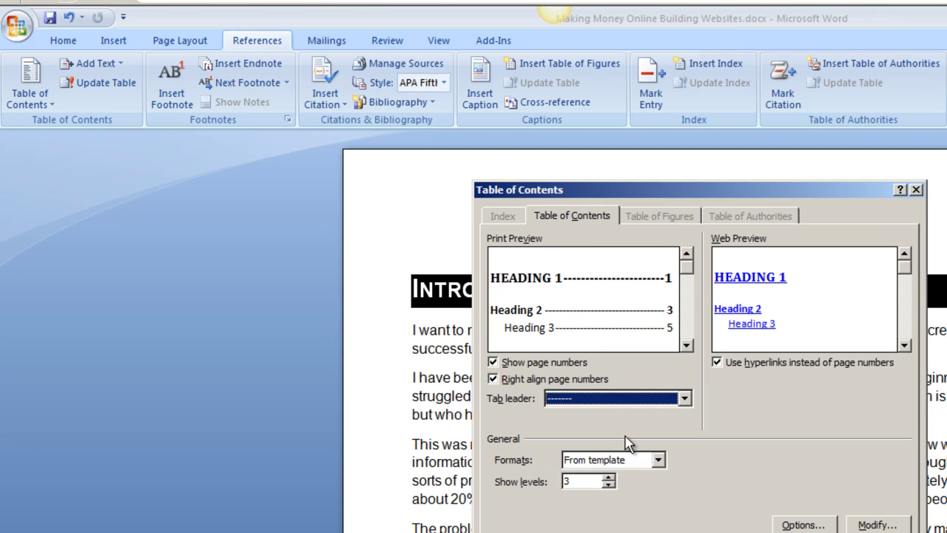
click(684, 398)
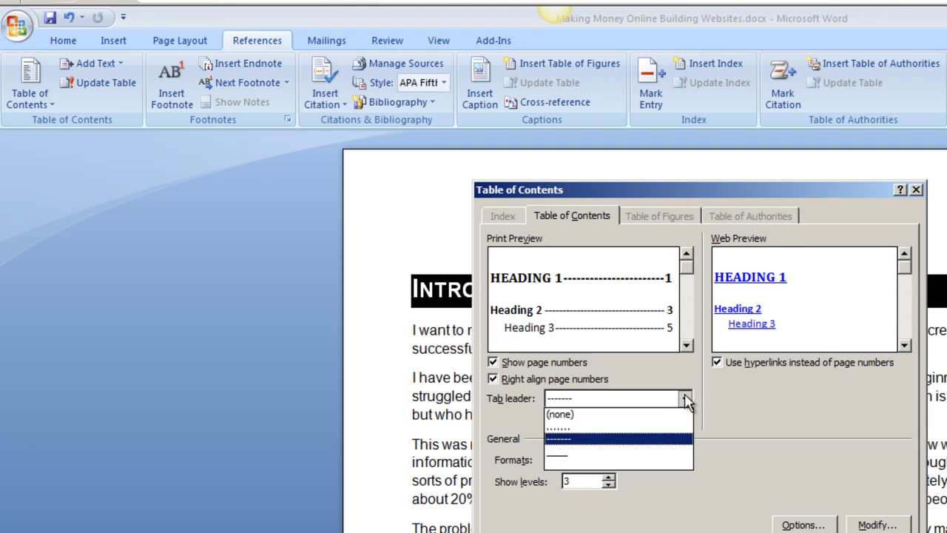
click(575, 427)
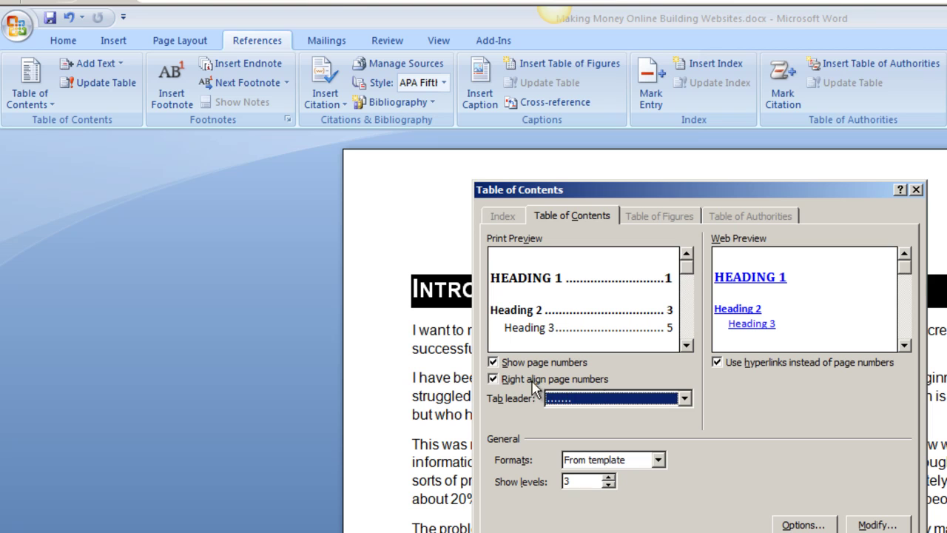
click(492, 380)
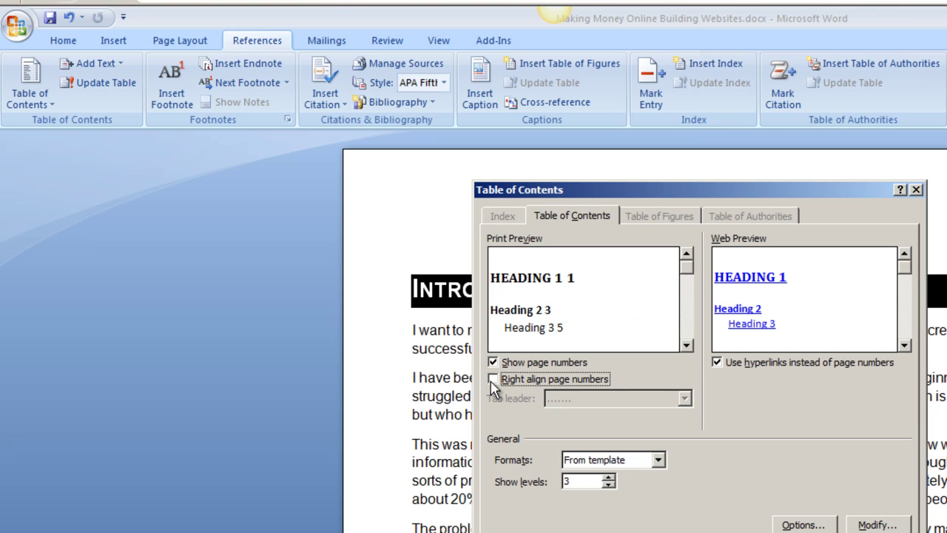
click(493, 380)
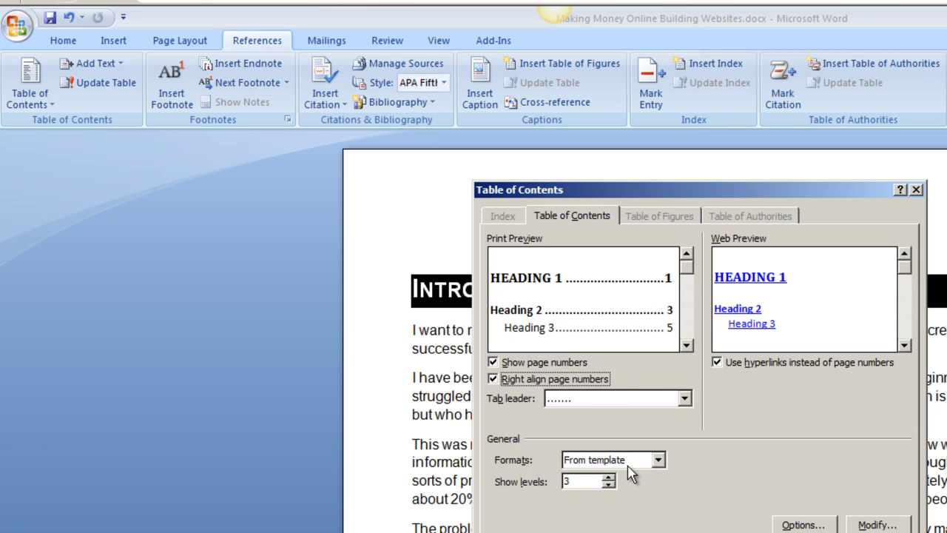
Preview the Classic, Distinctive and Modern formats for the table of contents and set the format to Formal
click(658, 459)
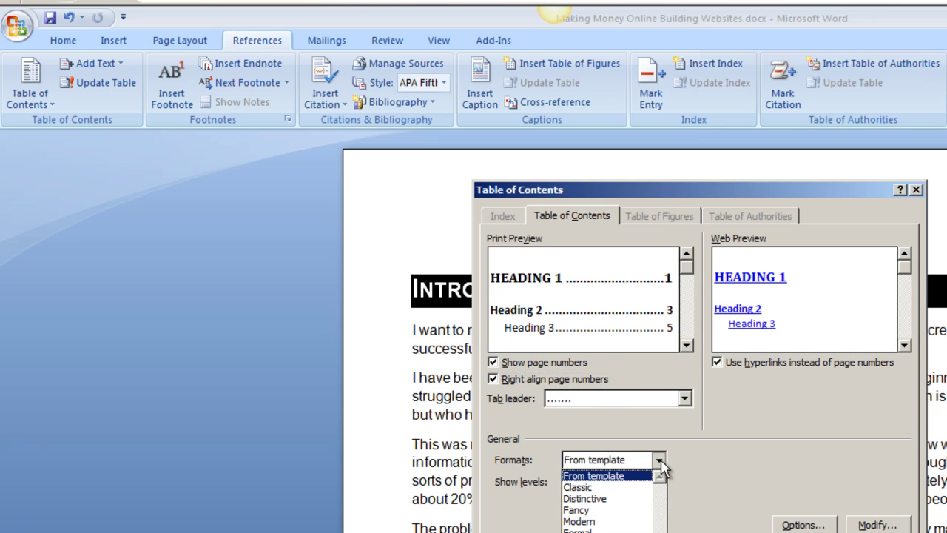
click(600, 485)
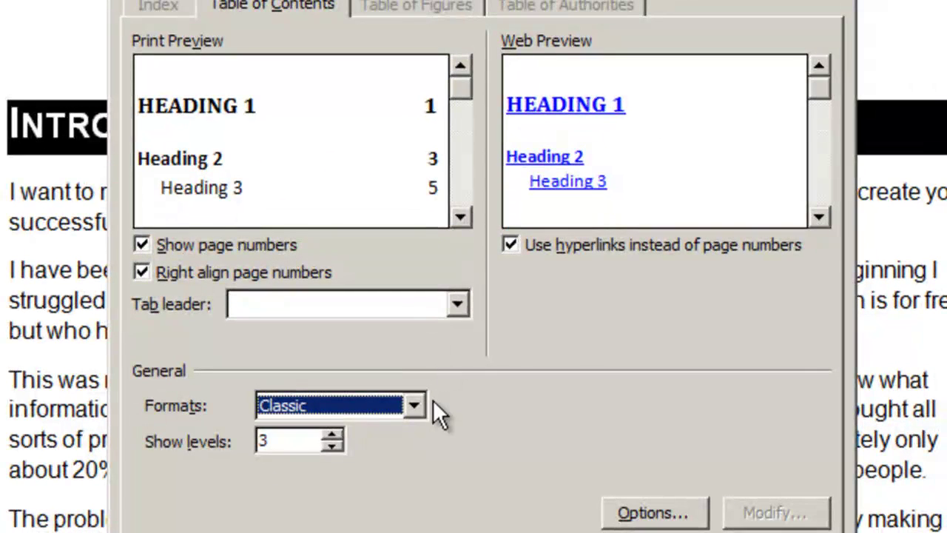
click(413, 405)
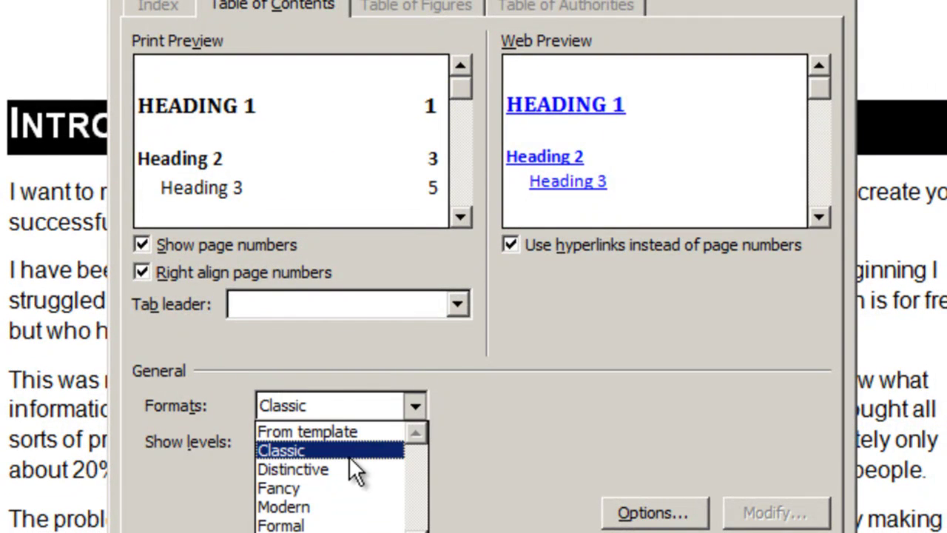
click(315, 468)
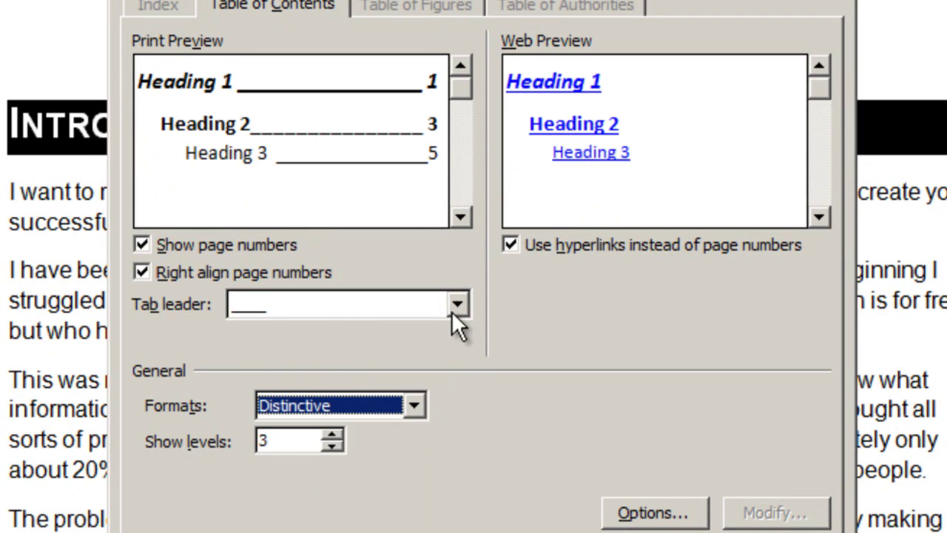
click(414, 405)
click(315, 509)
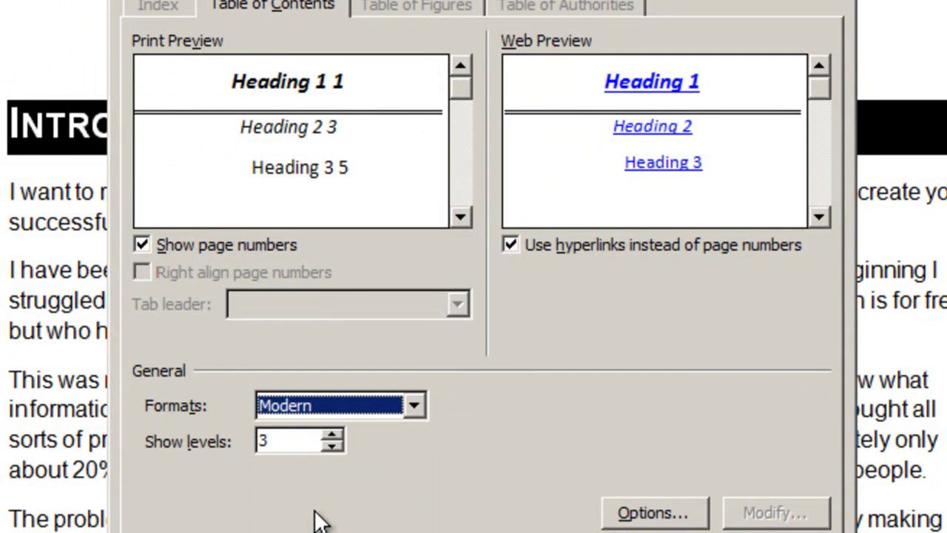
click(417, 405)
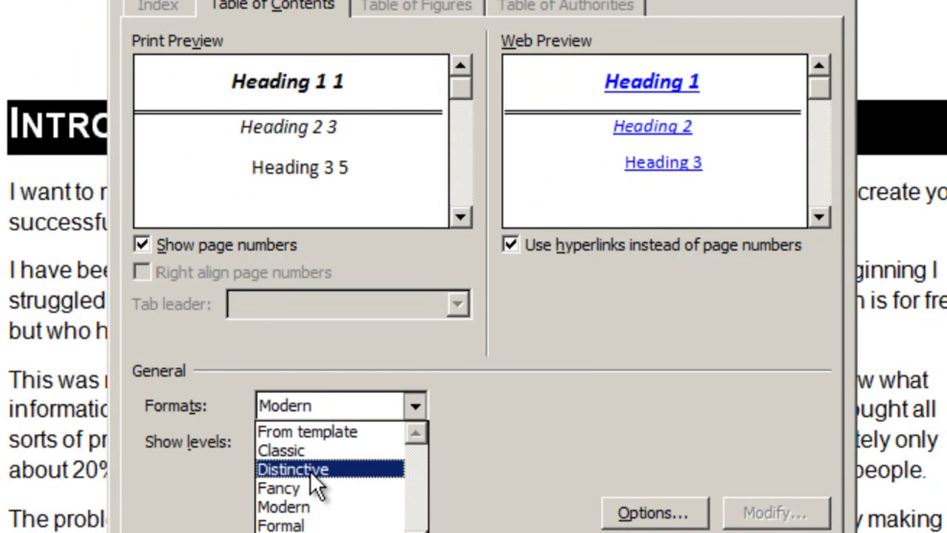
click(294, 524)
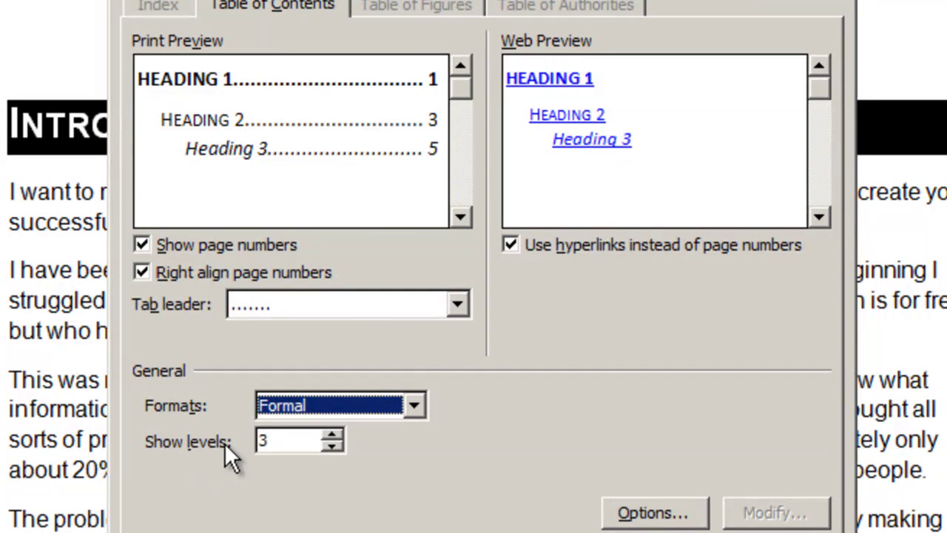
Set the table of contents to show 2 levels and insert it above the Intro heading
click(338, 435)
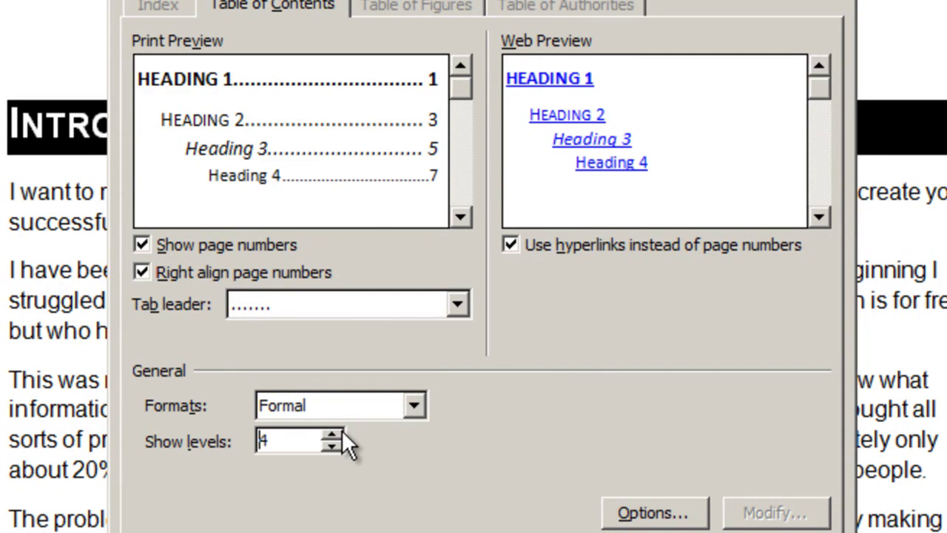
click(331, 446)
click(332, 446)
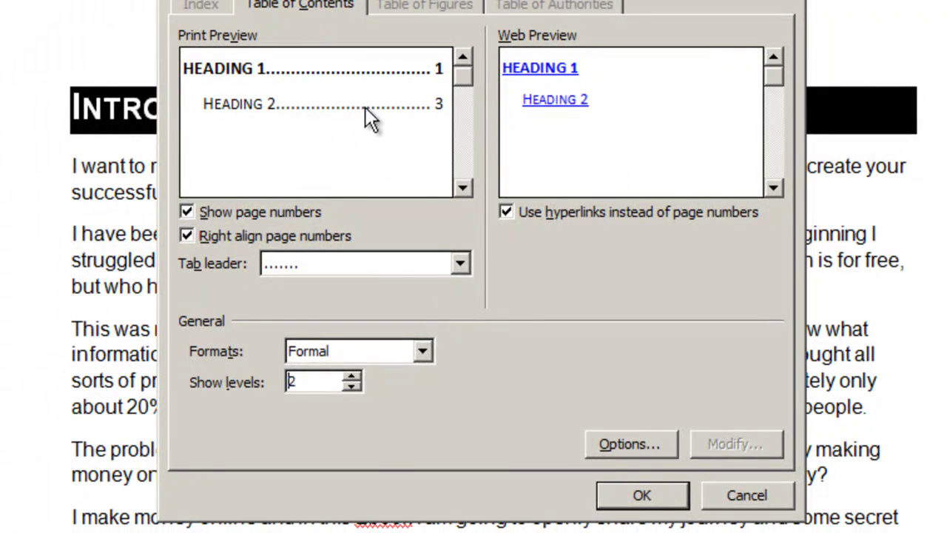
click(625, 491)
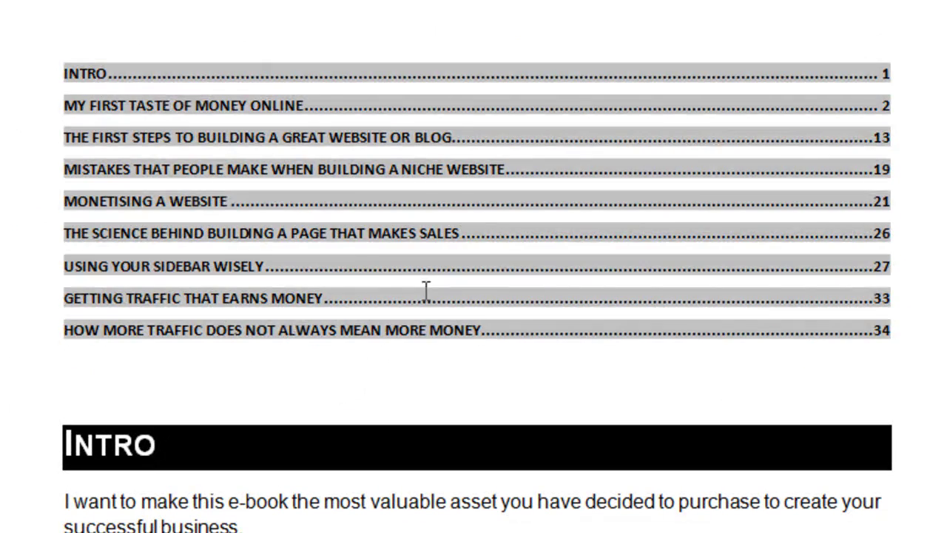
Replace the inserted table of contents with one that shows 3 heading levels
click(194, 200)
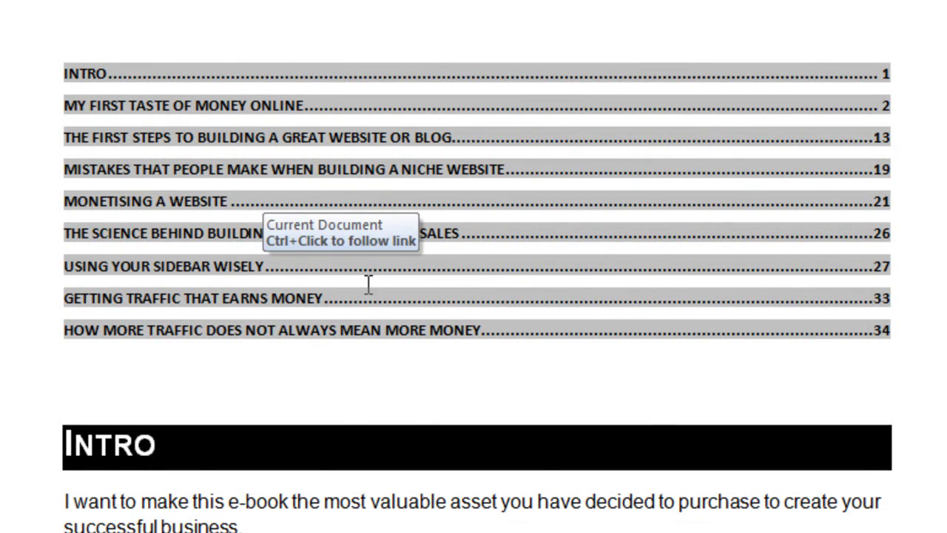
scroll(368, 285, down, 10)
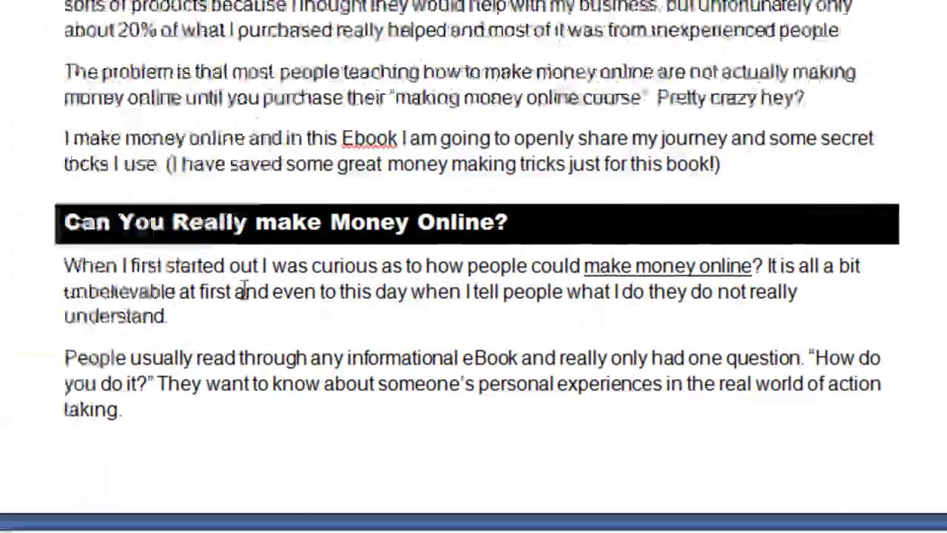
scroll(244, 289, up, 10)
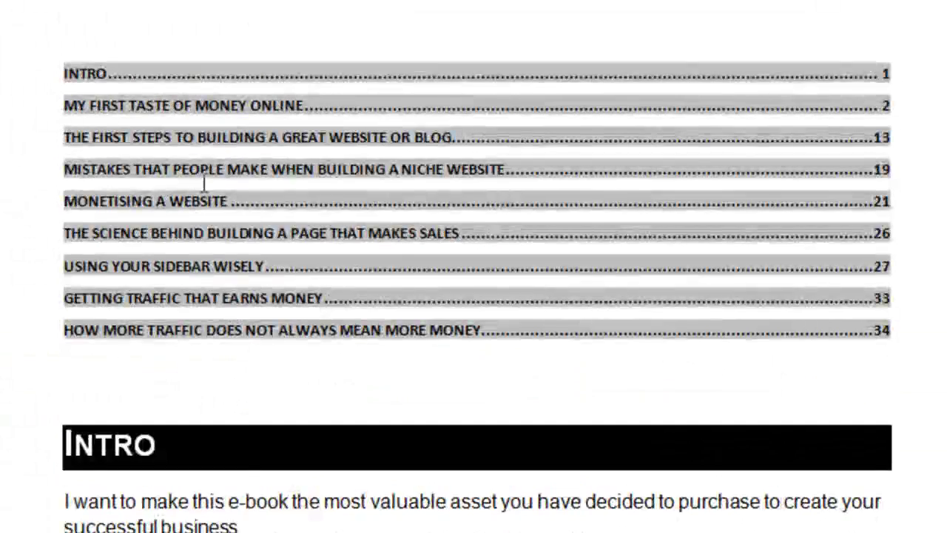
key(ctrl+Home)
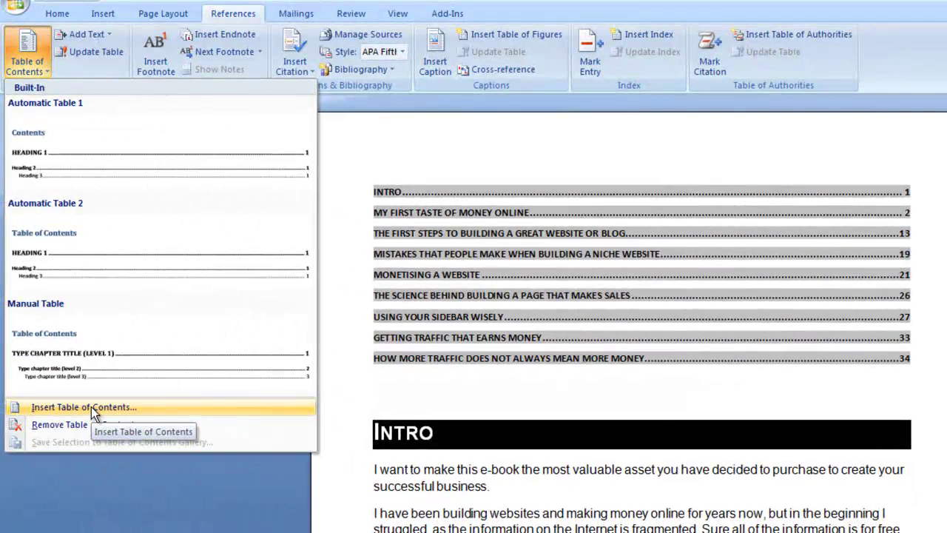
click(91, 407)
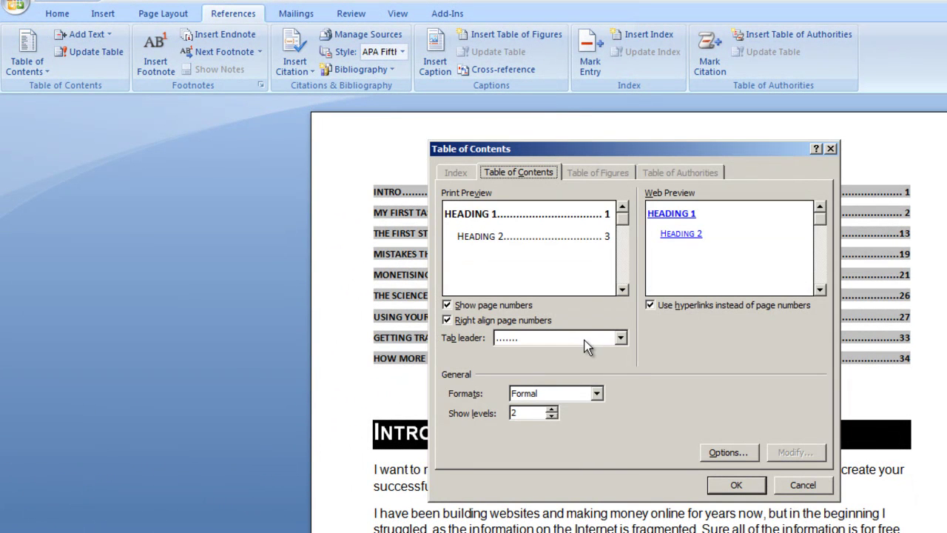
click(551, 409)
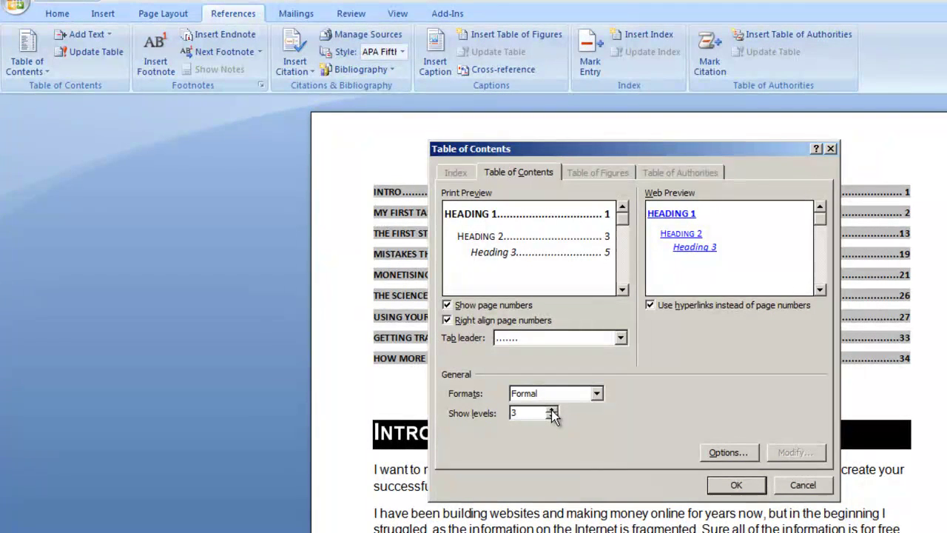
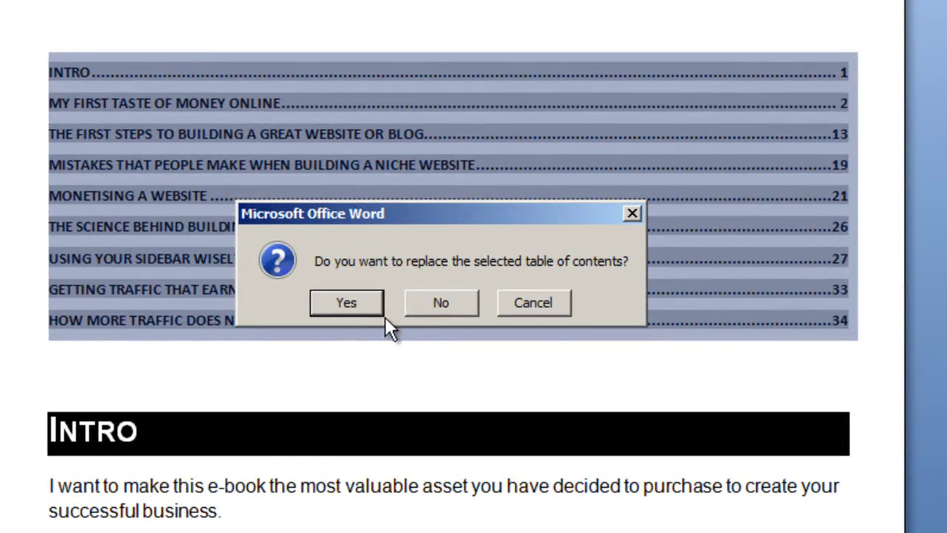
click(348, 304)
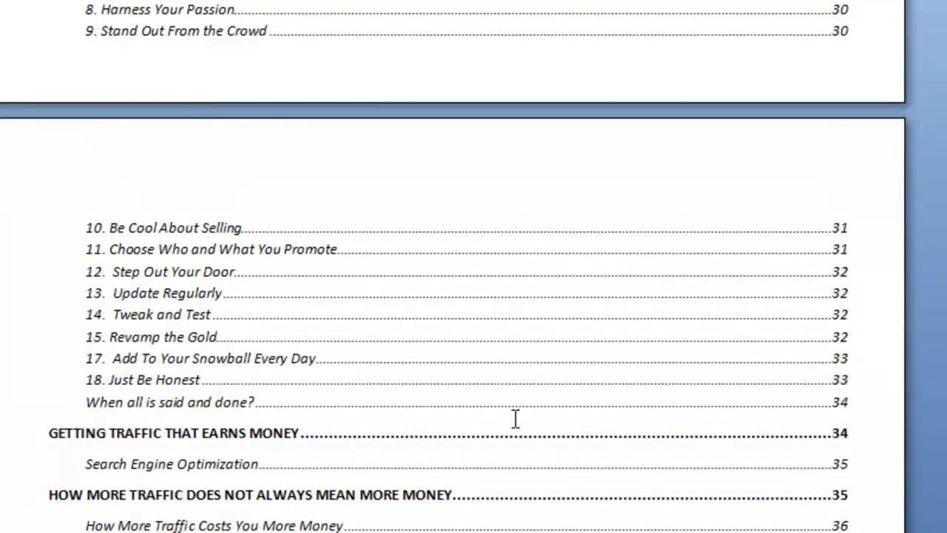
Review the chapter and subheading entries of the rebuilt table of contents down to the Intro heading
scroll(515, 417, up, 15)
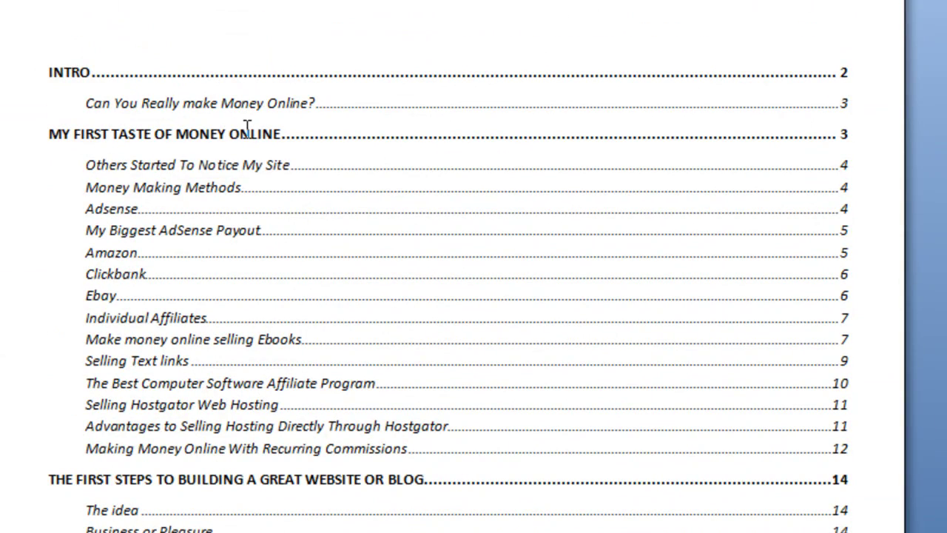
scroll(222, 302, down, 4)
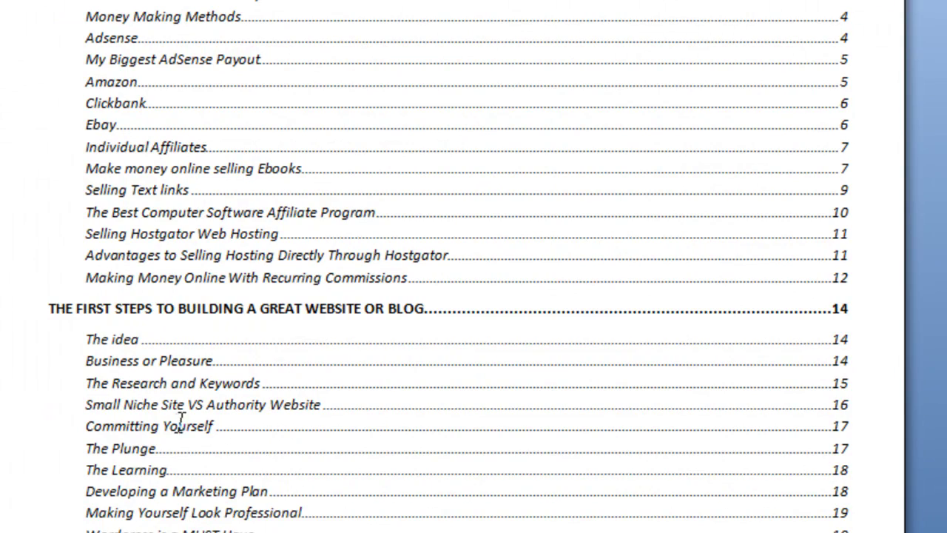
scroll(186, 372, up, 3)
scroll(189, 191, down, 17)
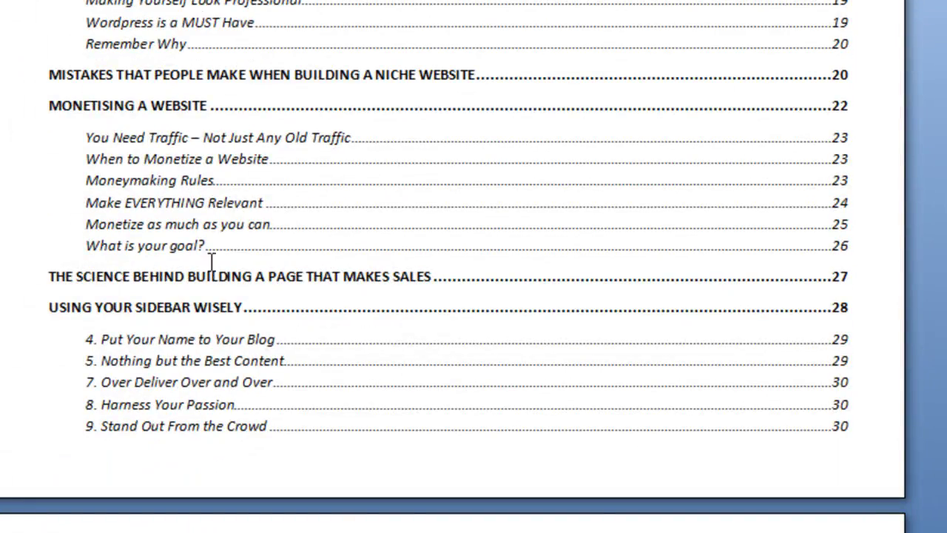
scroll(202, 214, down, 3)
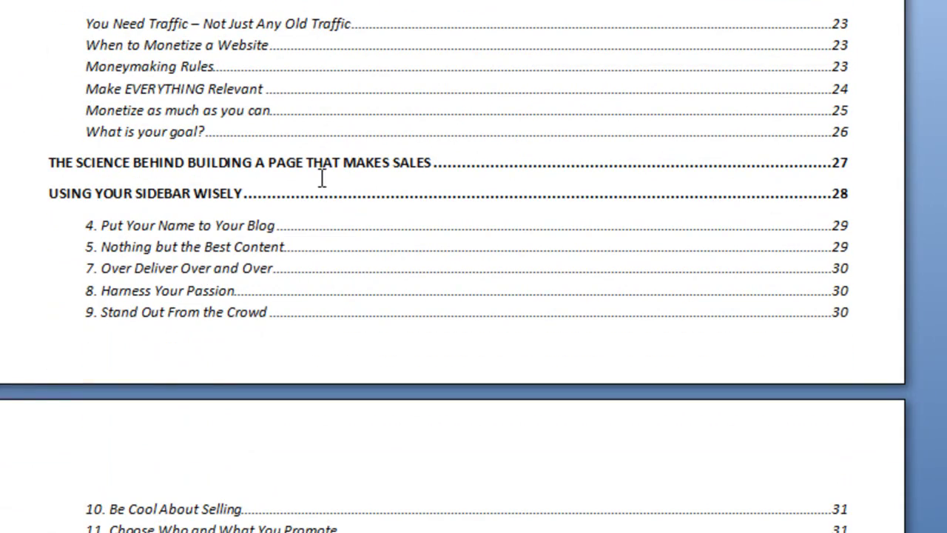
scroll(214, 246, down, 19)
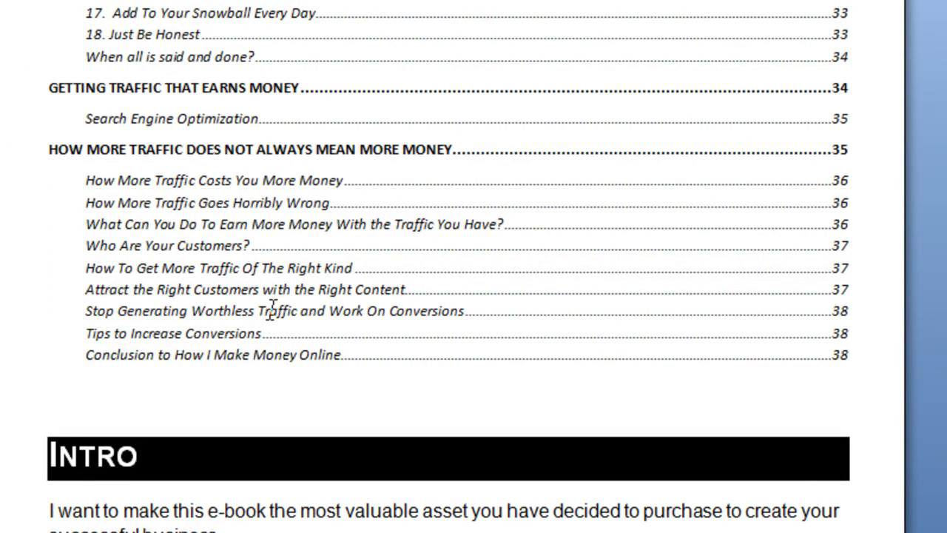
Update the entire table of contents, including its headings and page numbers
scroll(274, 296, down, 1)
scroll(273, 277, up, 12)
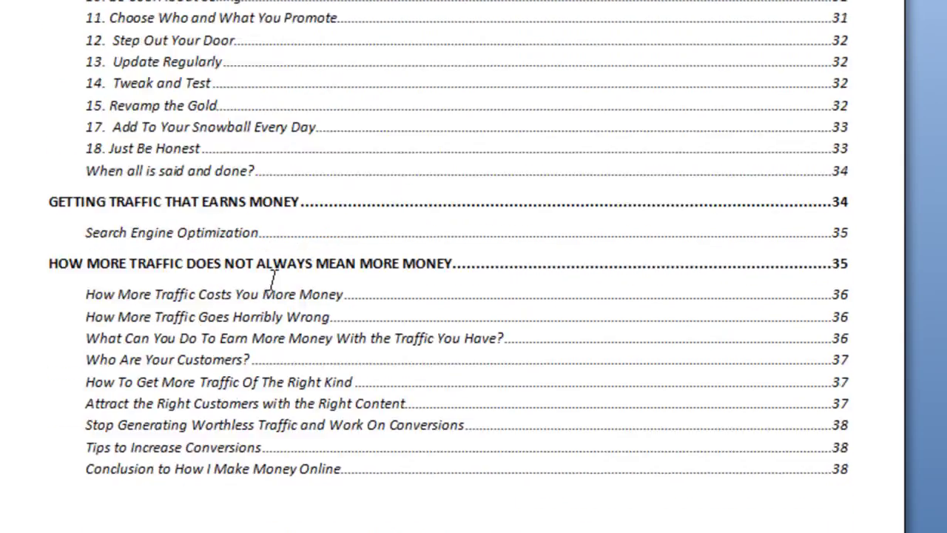
scroll(273, 281, up, 9)
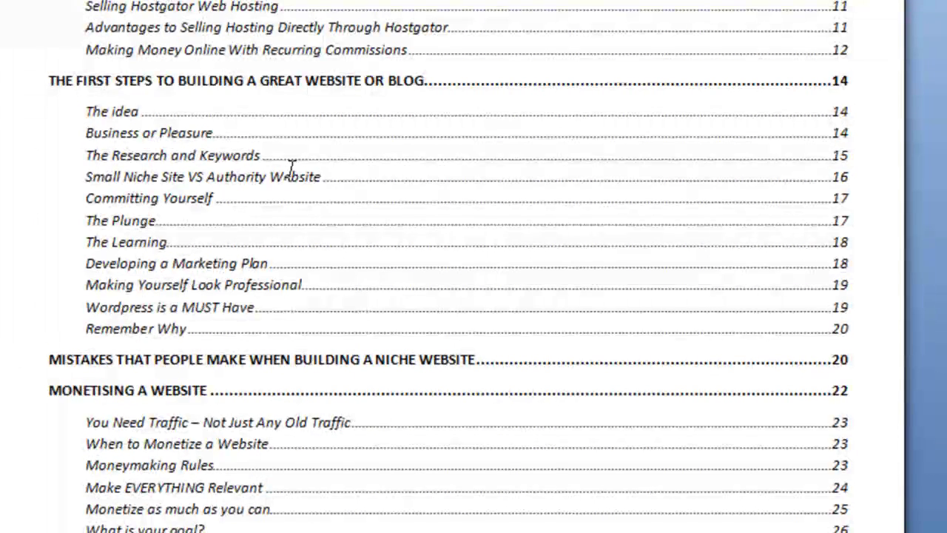
right_click(216, 135)
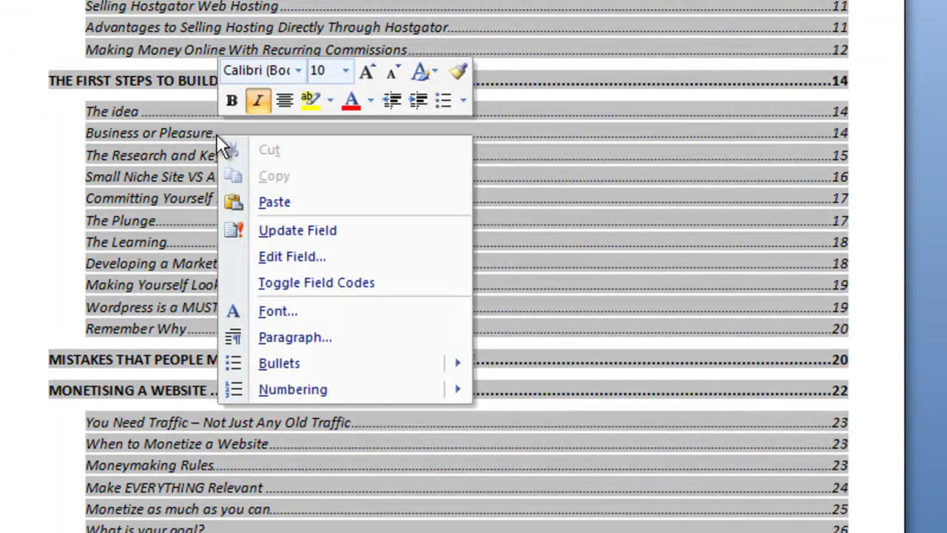
click(327, 232)
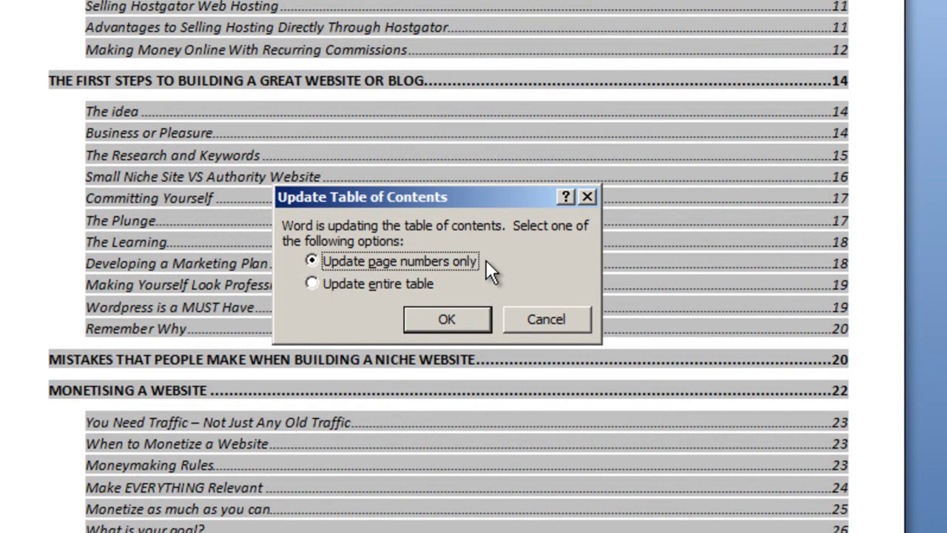
click(311, 284)
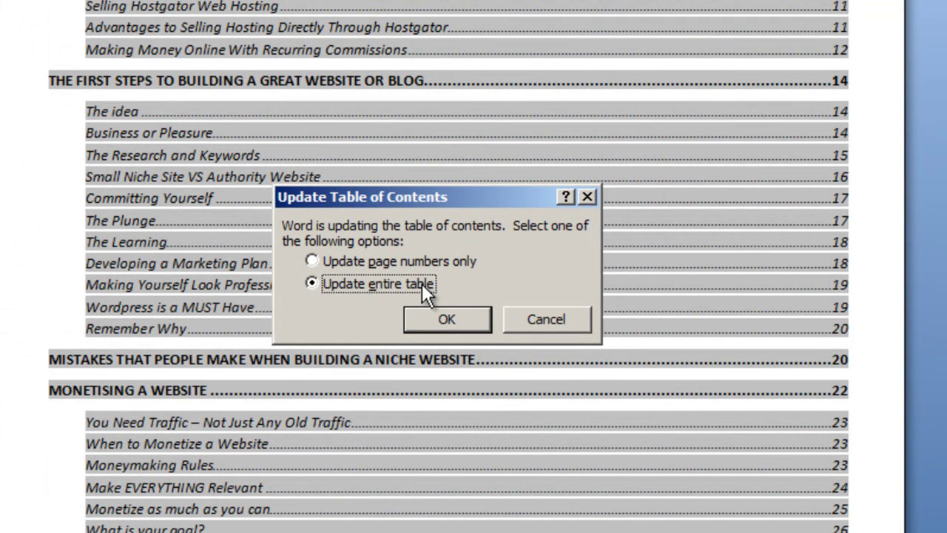
click(454, 323)
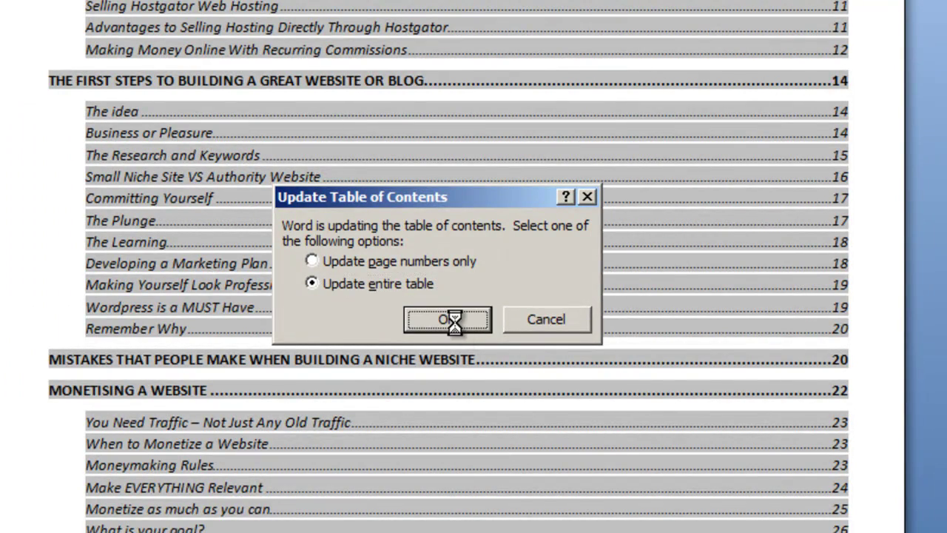
scroll(392, 225, down, 8)
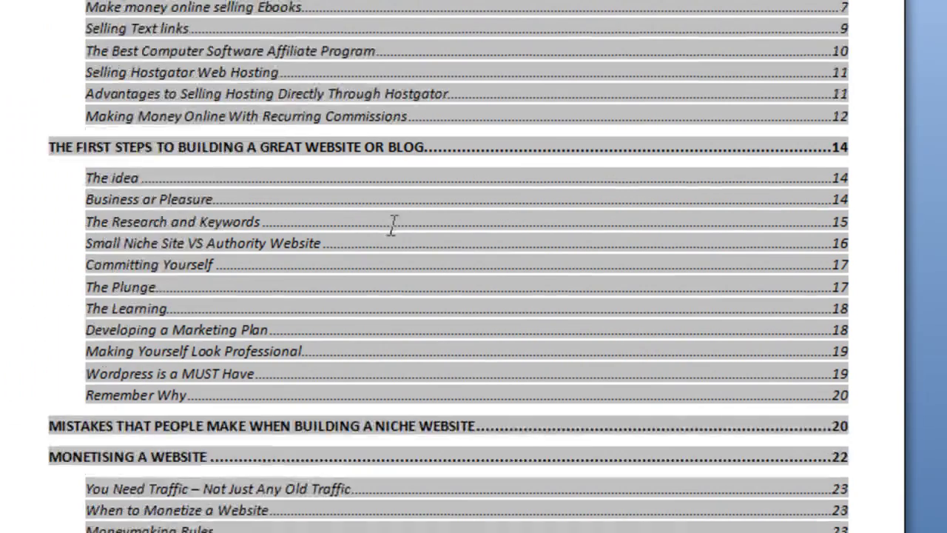
scroll(393, 225, down, 3)
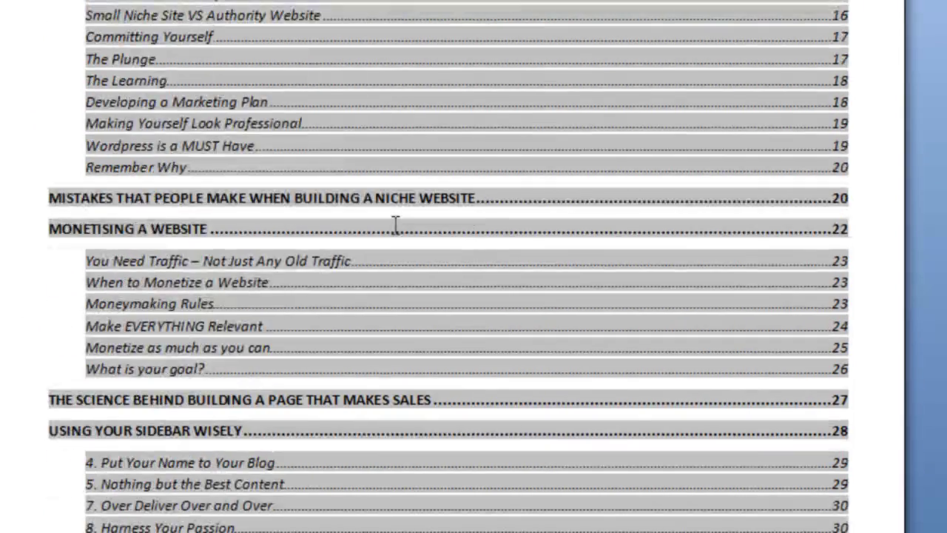
scroll(395, 222, up, 13)
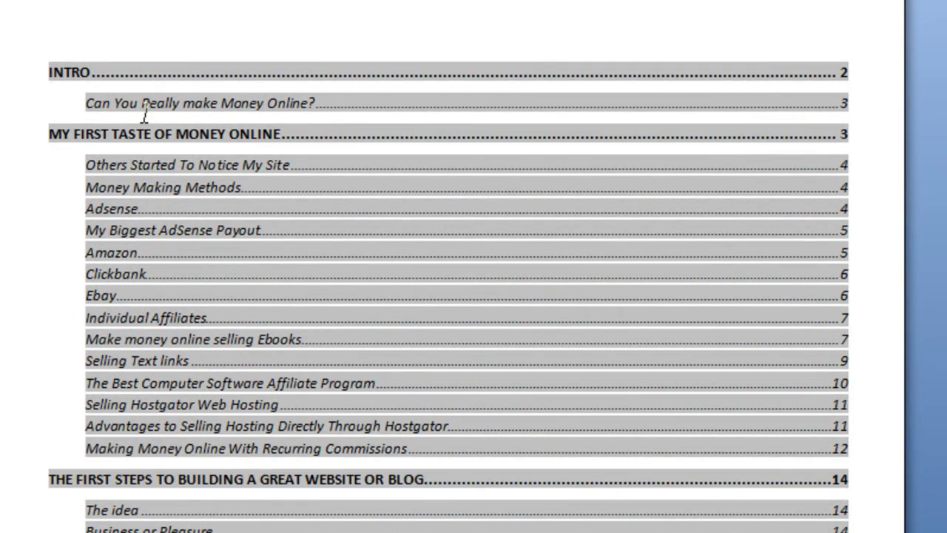
Link the TOC text at the end of the document to the TOC bookmark in this document
scroll(309, 266, down, 20)
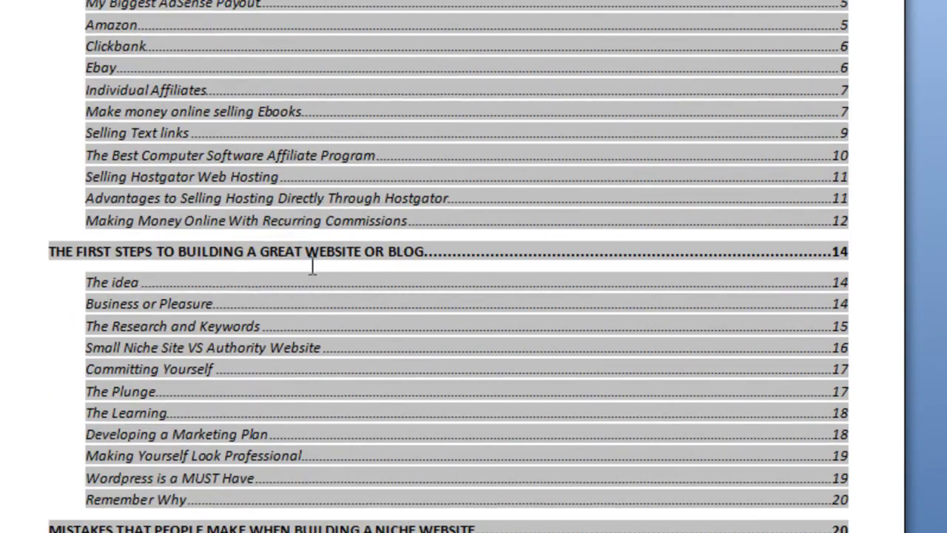
scroll(309, 270, down, 20)
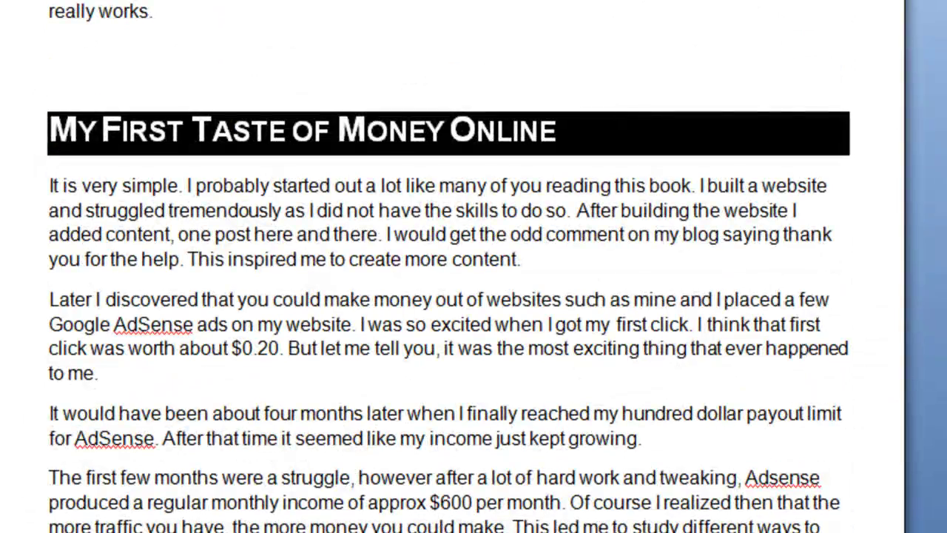
scroll(444, 267, down, 20)
scroll(444, 267, down, 15)
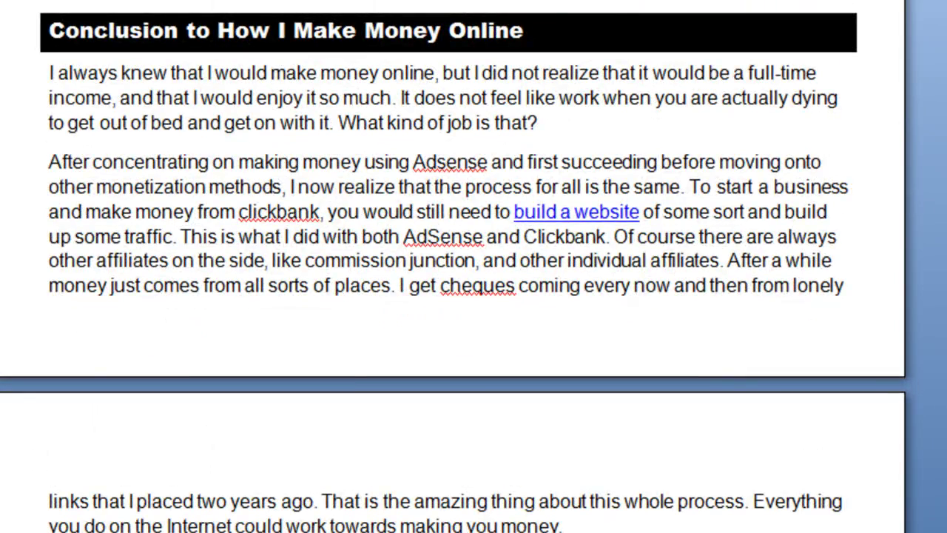
scroll(118, 359, down, 3)
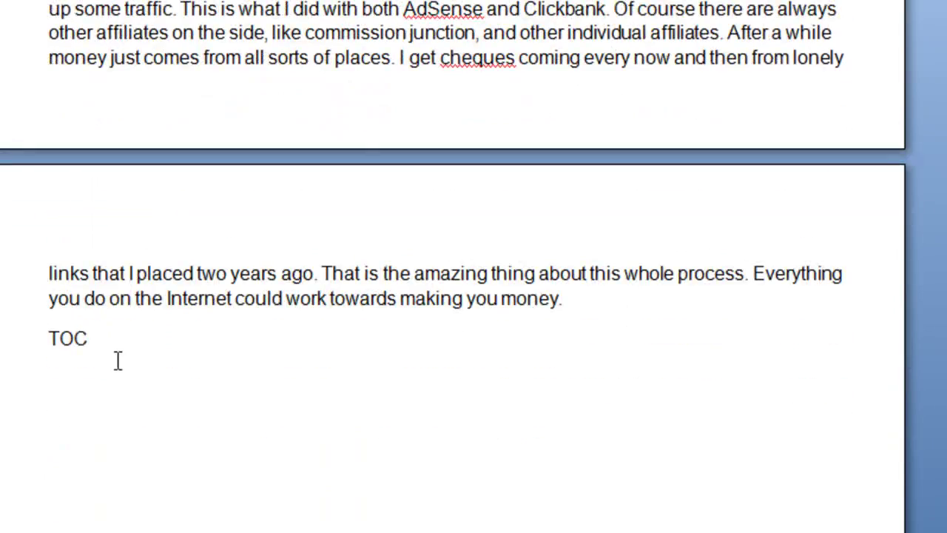
drag(90, 337, 50, 338)
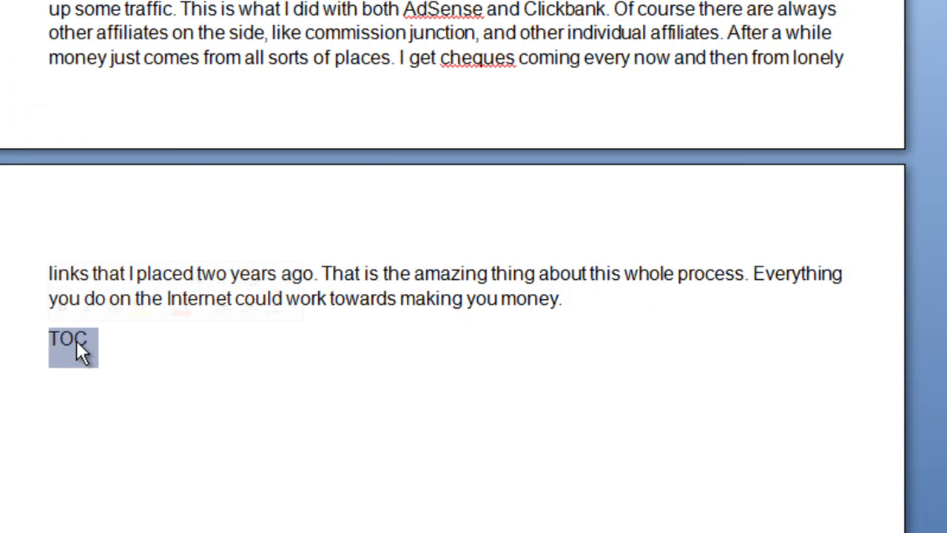
scroll(76, 341, up, 1)
drag(88, 378, 47, 376)
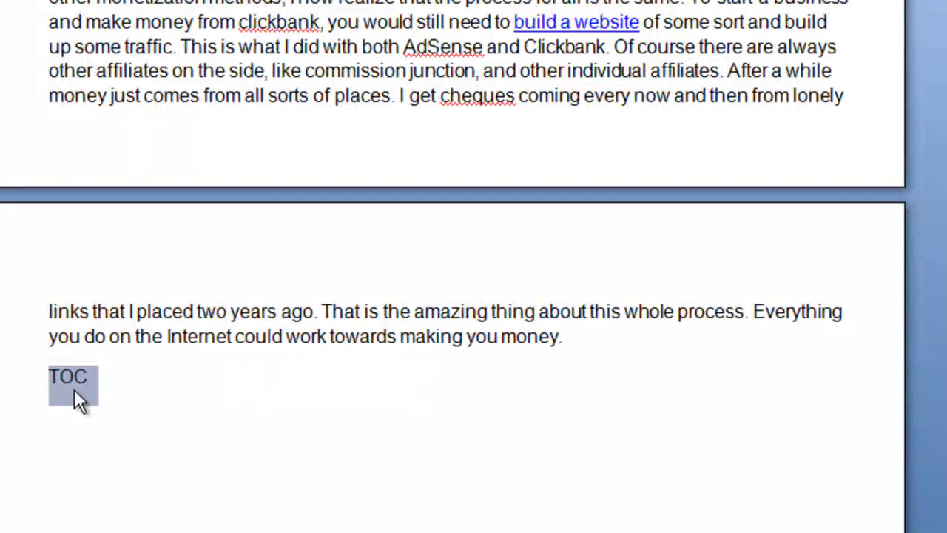
right_click(62, 379)
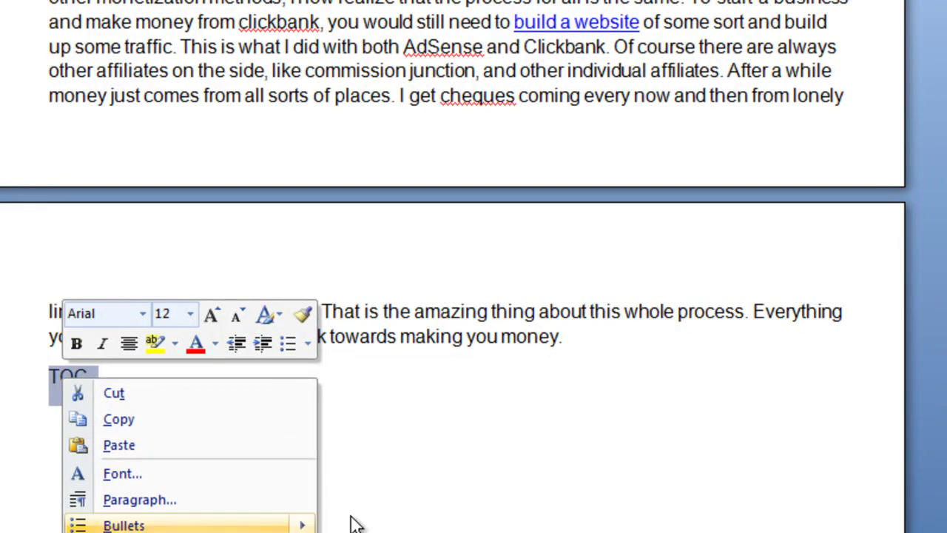
key(Escape)
scroll(370, 421, down, 2)
right_click(108, 244)
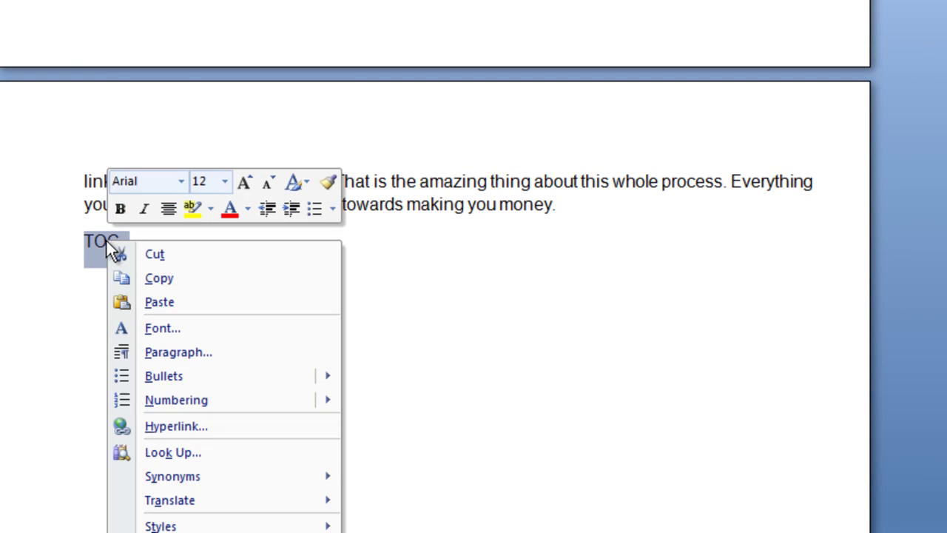
click(186, 427)
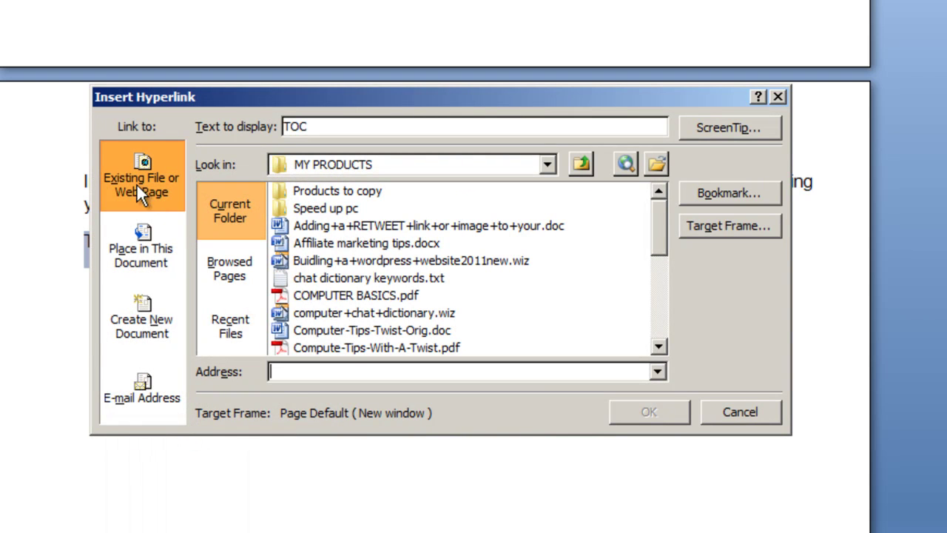
click(138, 254)
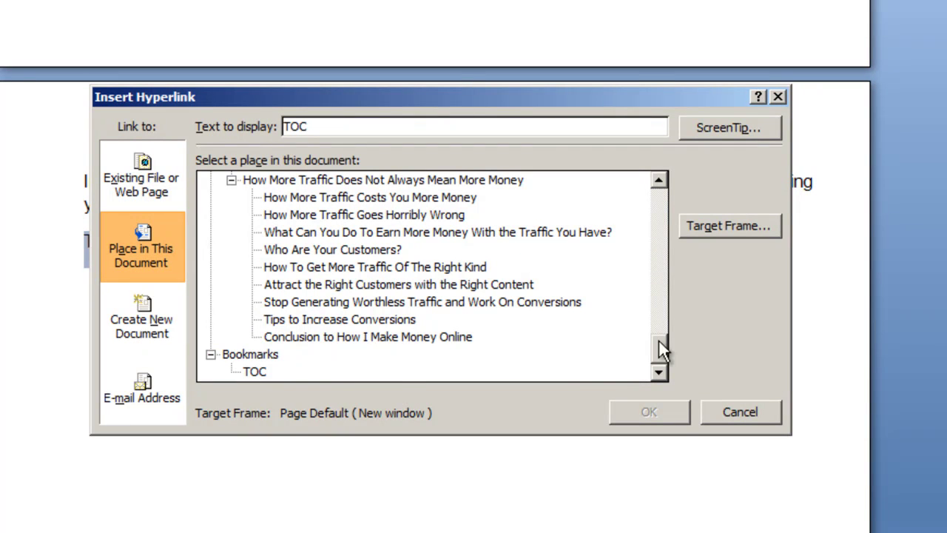
click(255, 371)
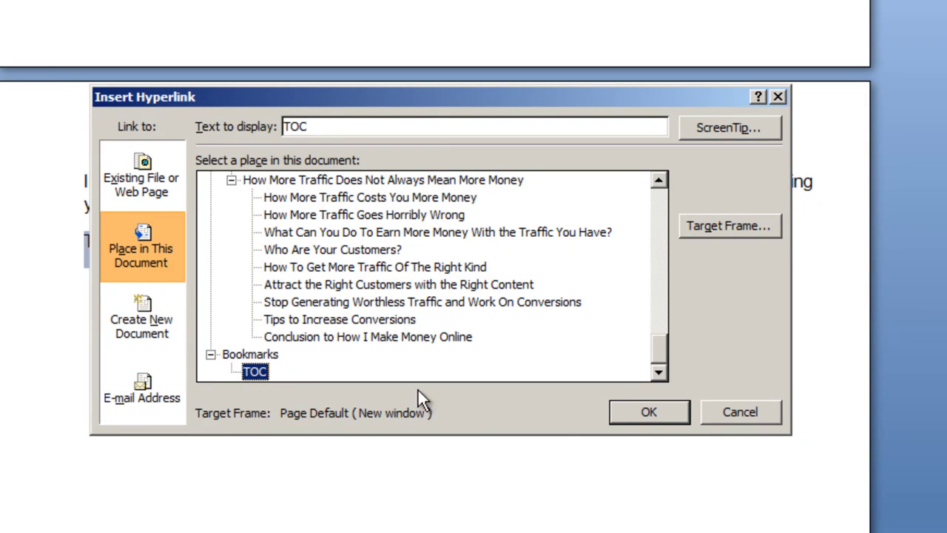
click(651, 412)
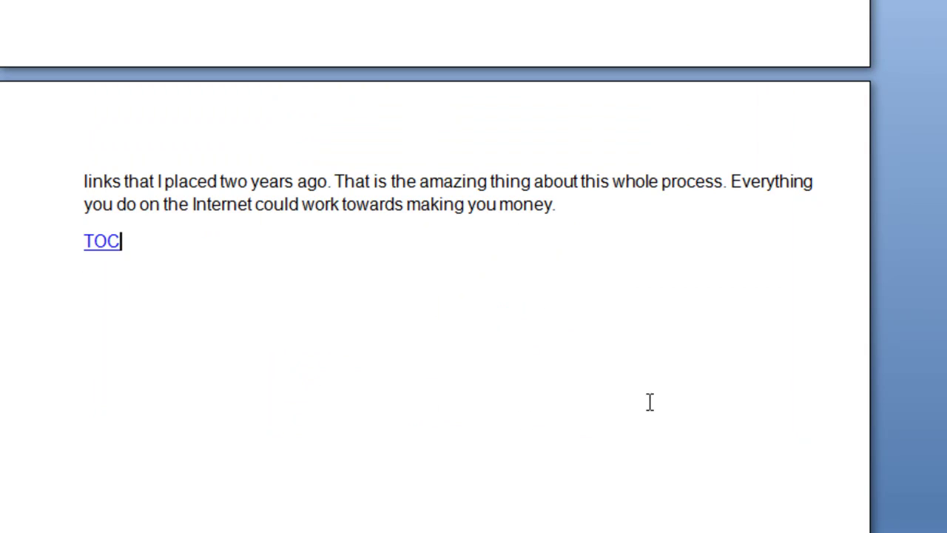
Follow the TOC link on the last page to test its jump, and return to the end of the document
ctrl+click(96, 245)
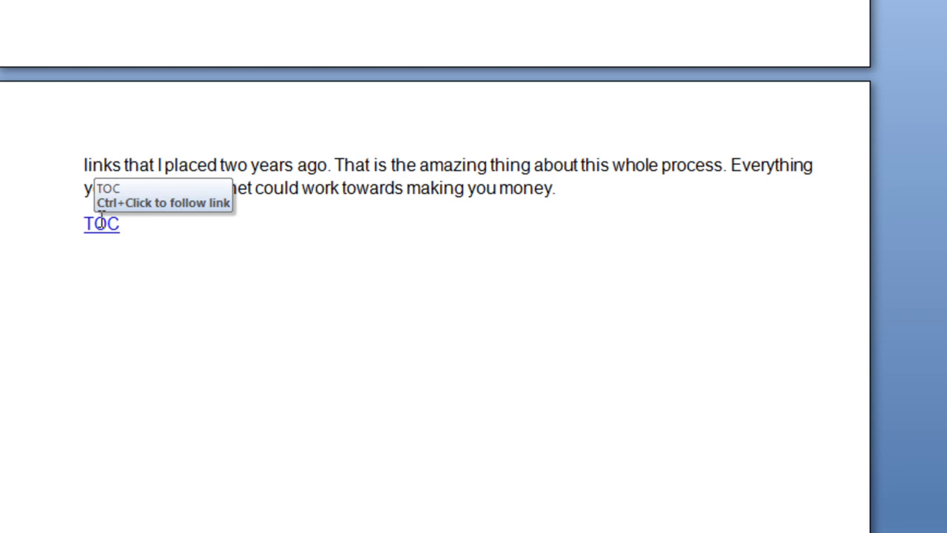
ctrl+click(101, 225)
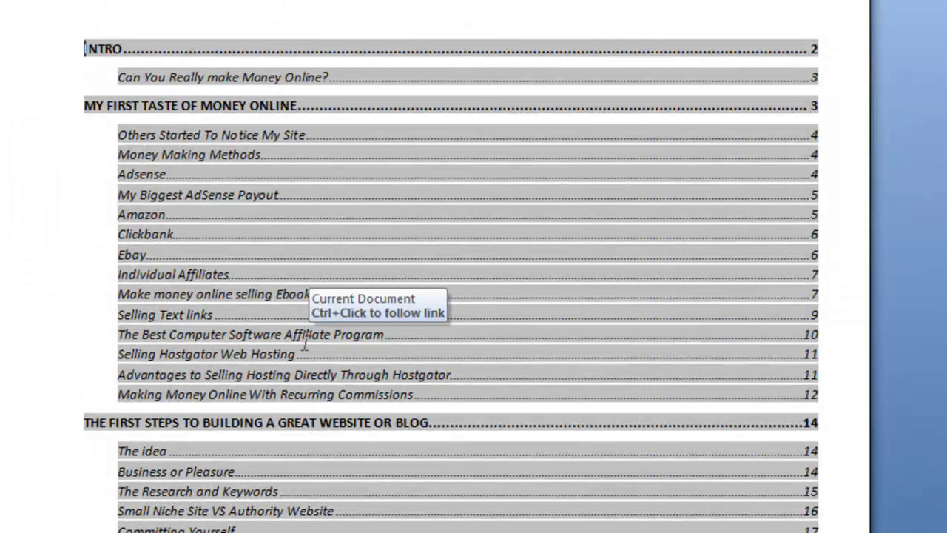
scroll(306, 340, down, 2)
scroll(306, 340, down, 8)
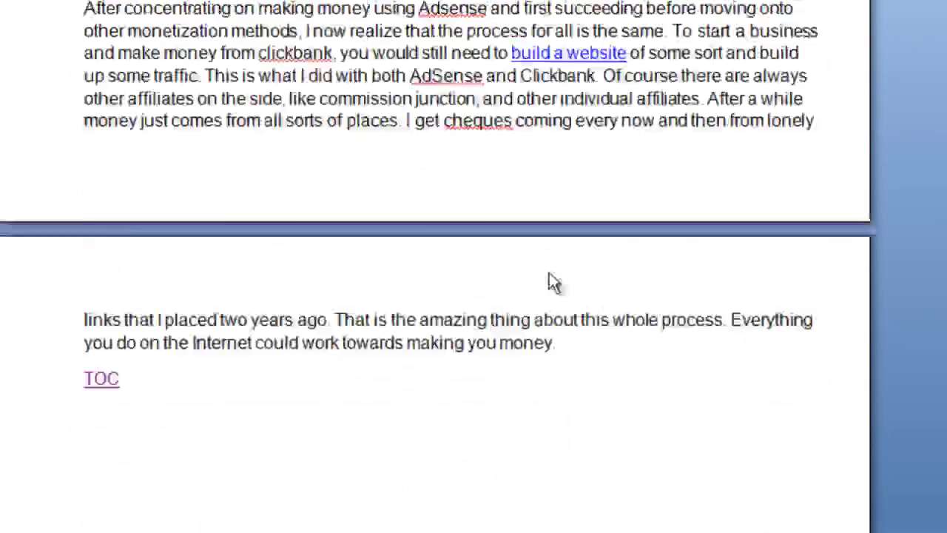
Add the text TOC after the first paragraph under the heading How To Get More Traffic Of The Right Kind
scroll(554, 281, up, 5)
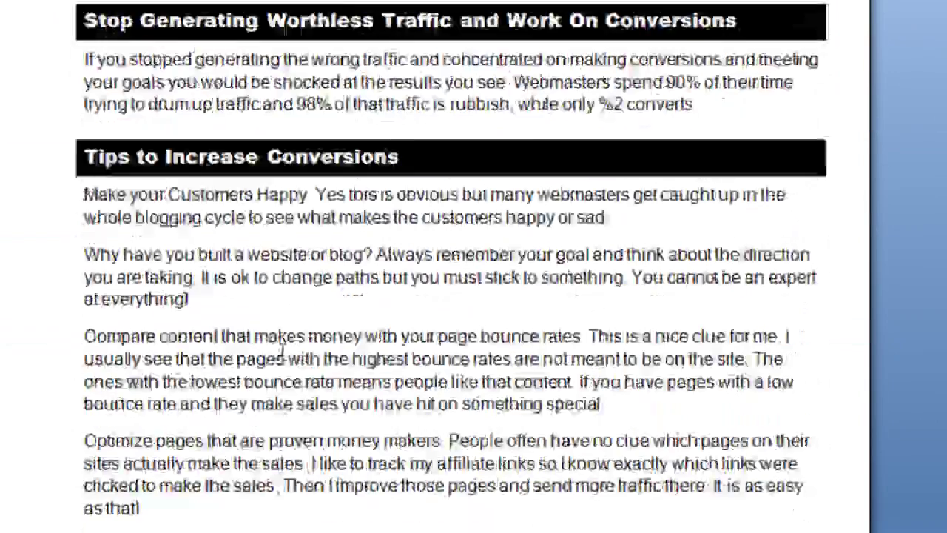
scroll(281, 339, up, 3)
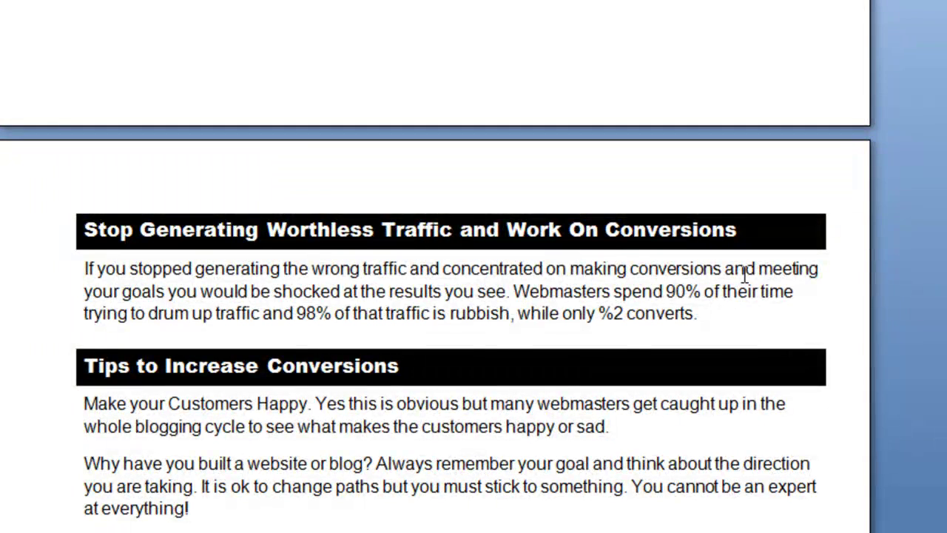
scroll(511, 348, up, 6)
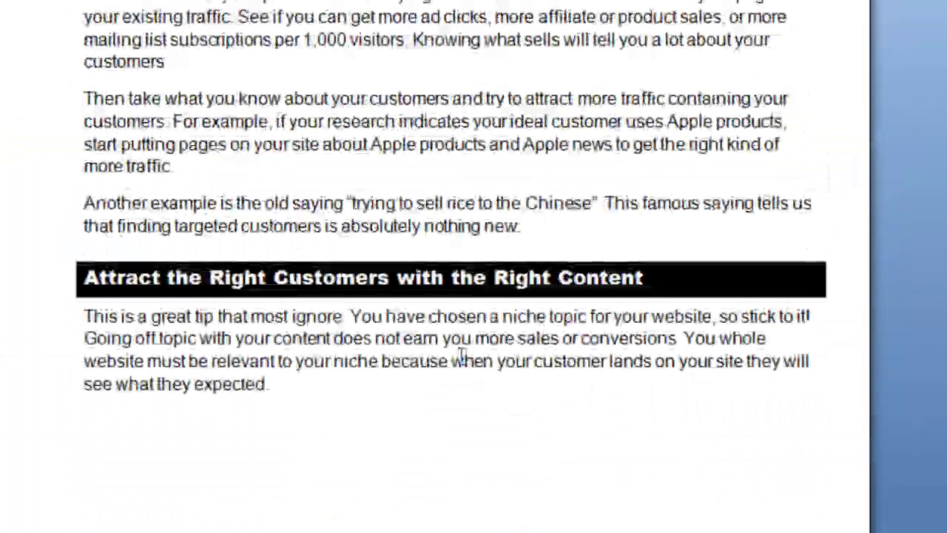
scroll(461, 355, up, 6)
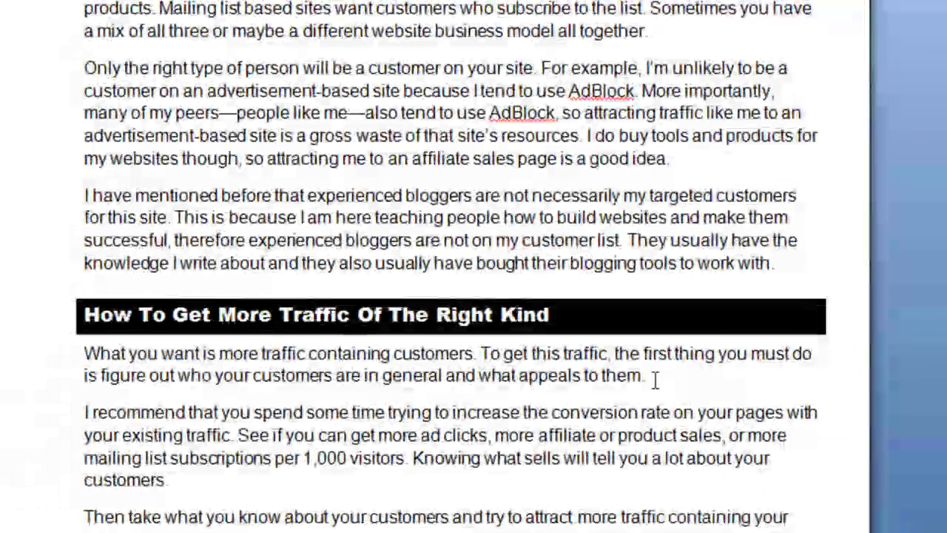
click(655, 378)
text(TOC)
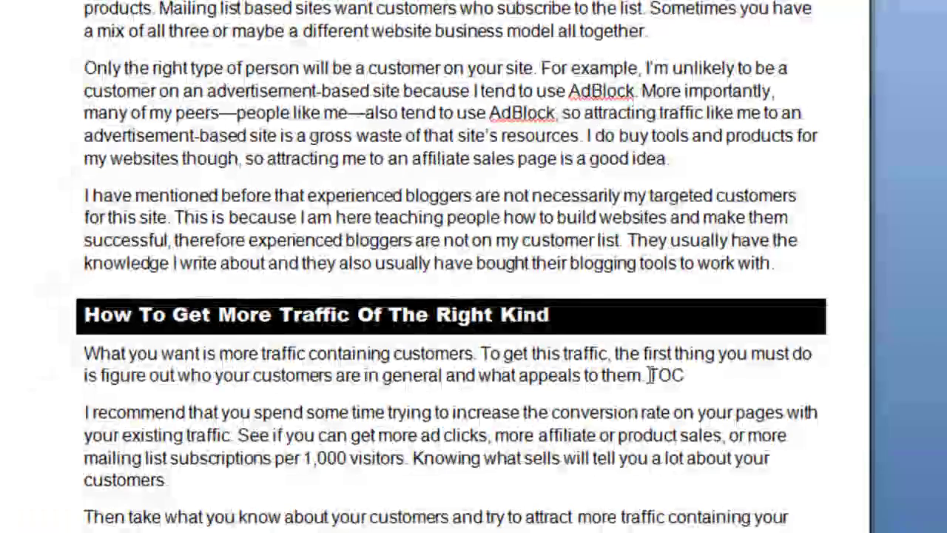
Link the TOC text under the heading How To Get More Traffic Of The Right Kind to the TOC bookmark in this document
double_click(664, 375)
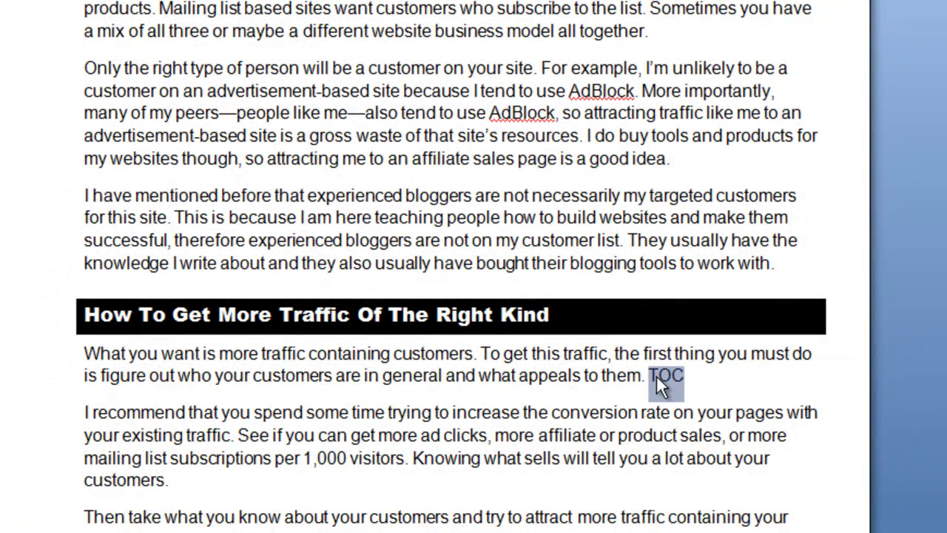
right_click(656, 375)
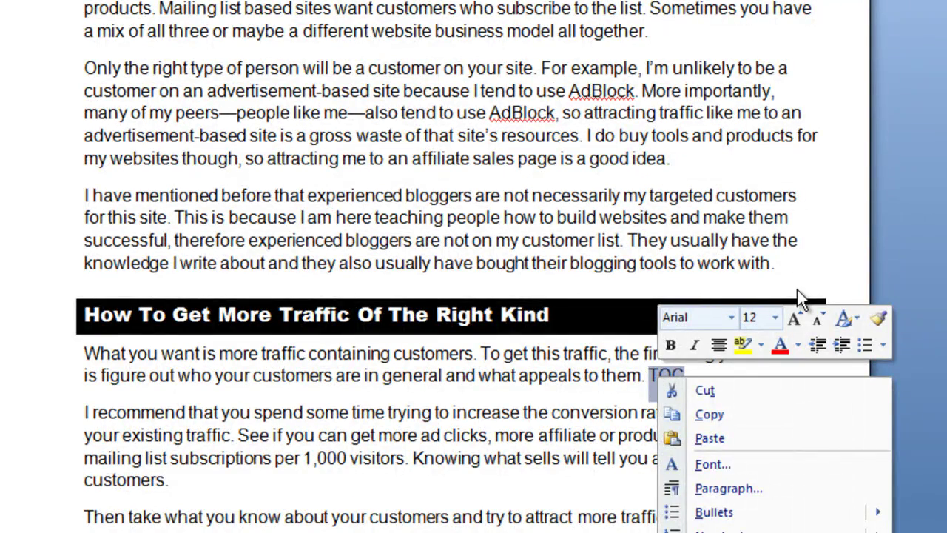
key(Escape)
scroll(706, 370, down, 2)
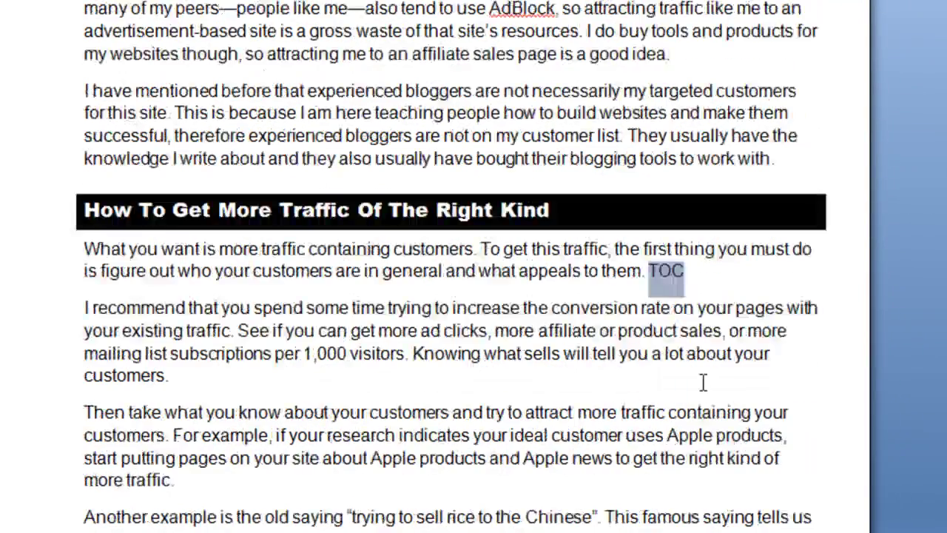
scroll(703, 384, down, 3)
right_click(663, 164)
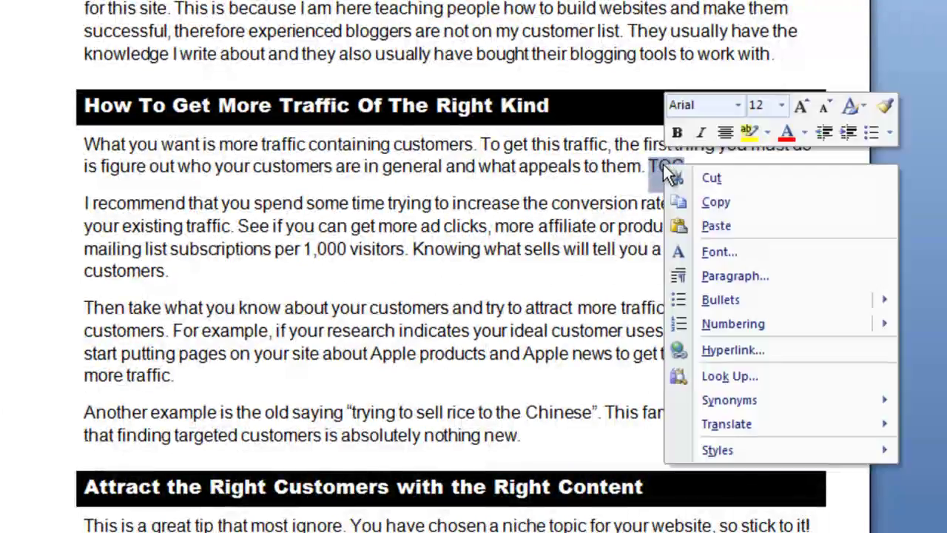
click(723, 348)
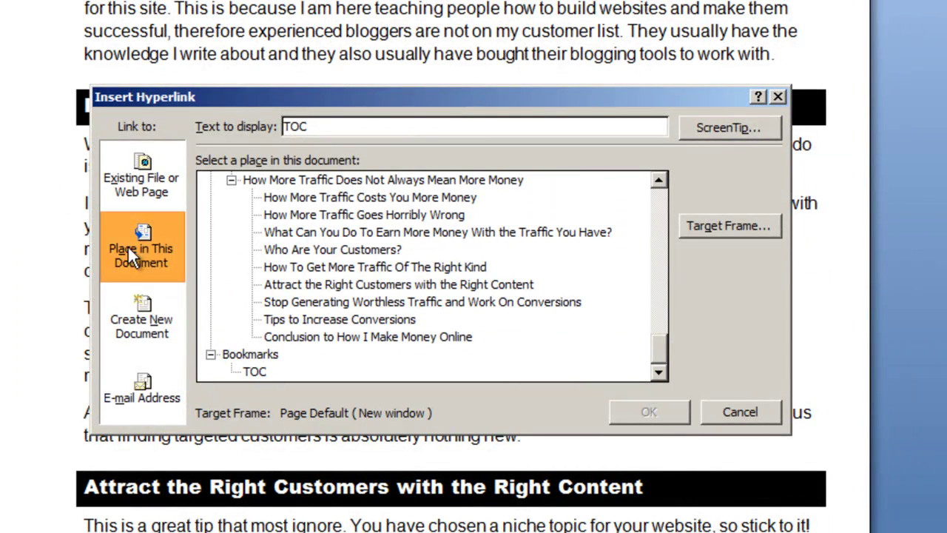
click(255, 371)
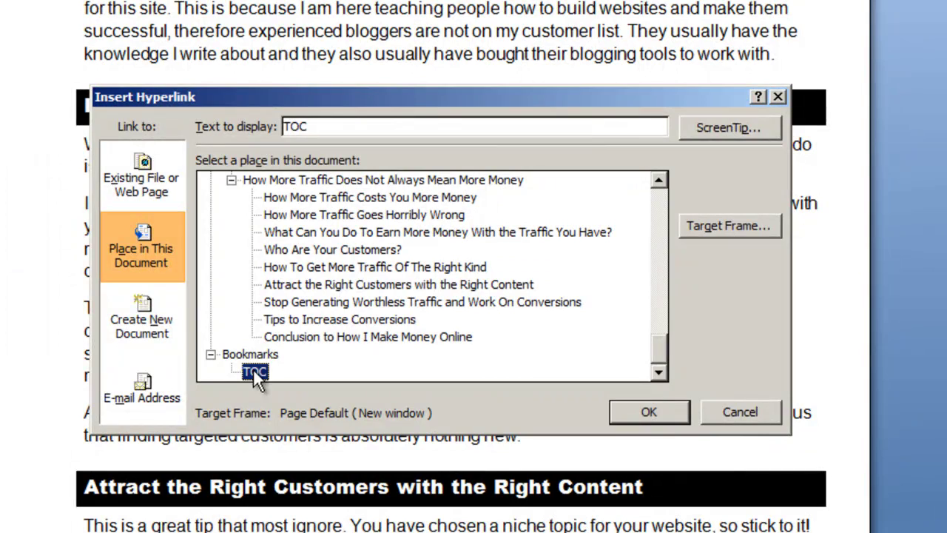
click(651, 414)
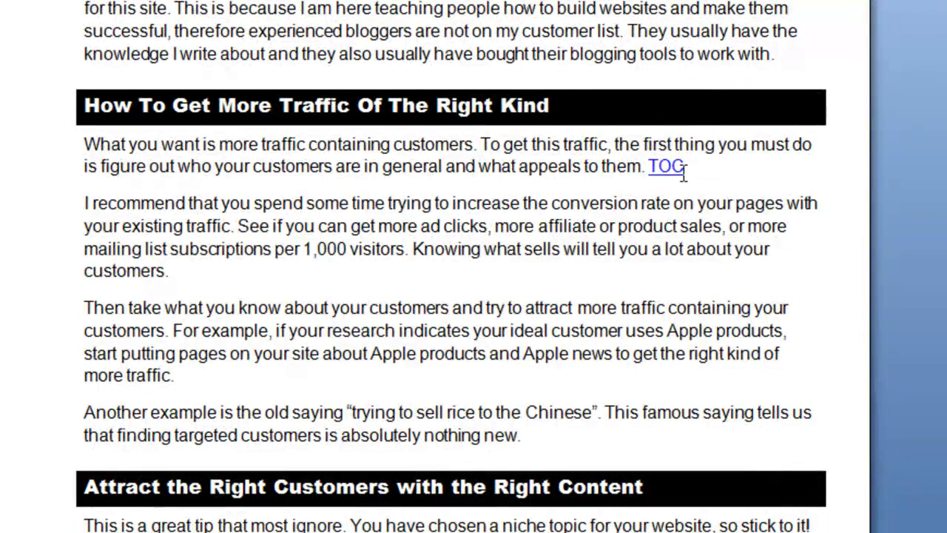
Follow the new TOC link in the text to test its jump back to the table of contents
scroll(680, 343, up, 10)
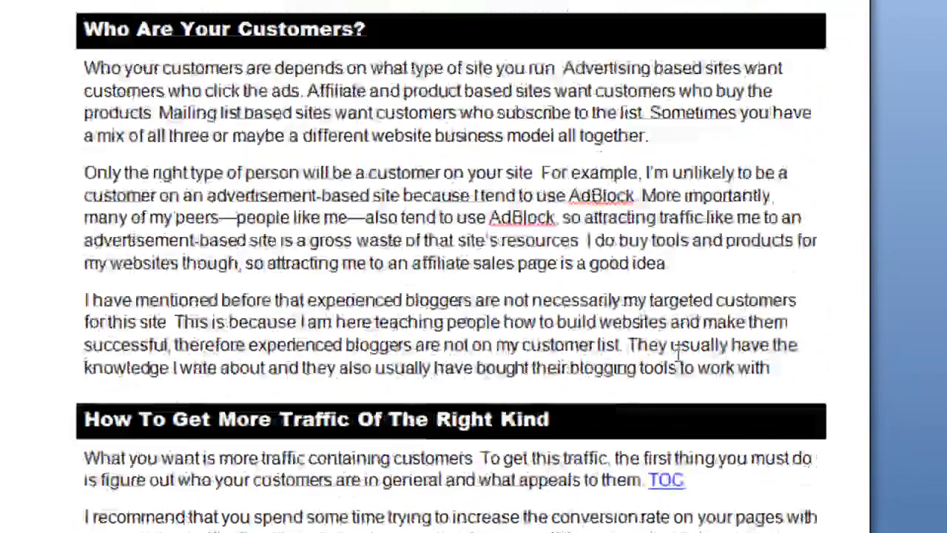
scroll(152, 270, up, 5)
scroll(525, 244, down, 8)
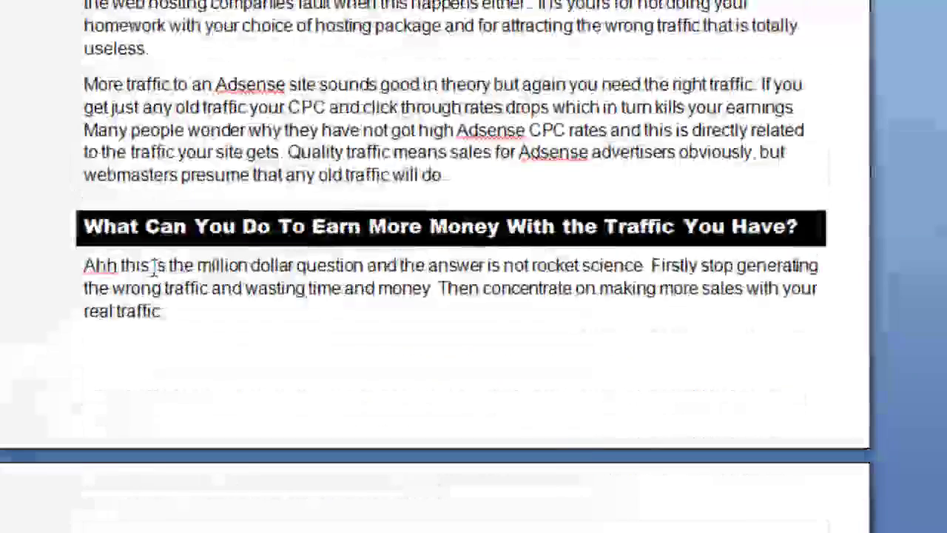
ctrl+click(525, 244)
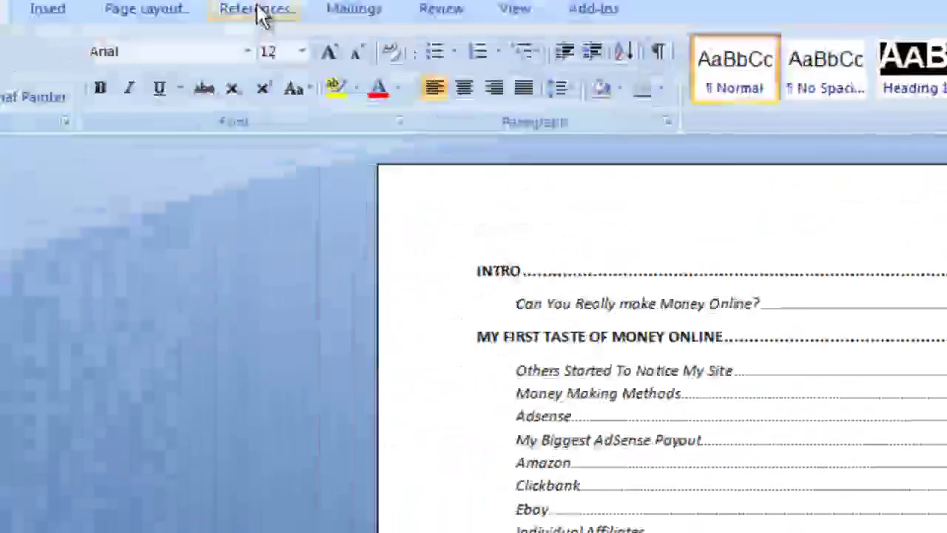
Reinsert the table of contents in the Formal format with 3 levels, dotted leaders, right-aligned page numbers and hyperlinks
click(261, 15)
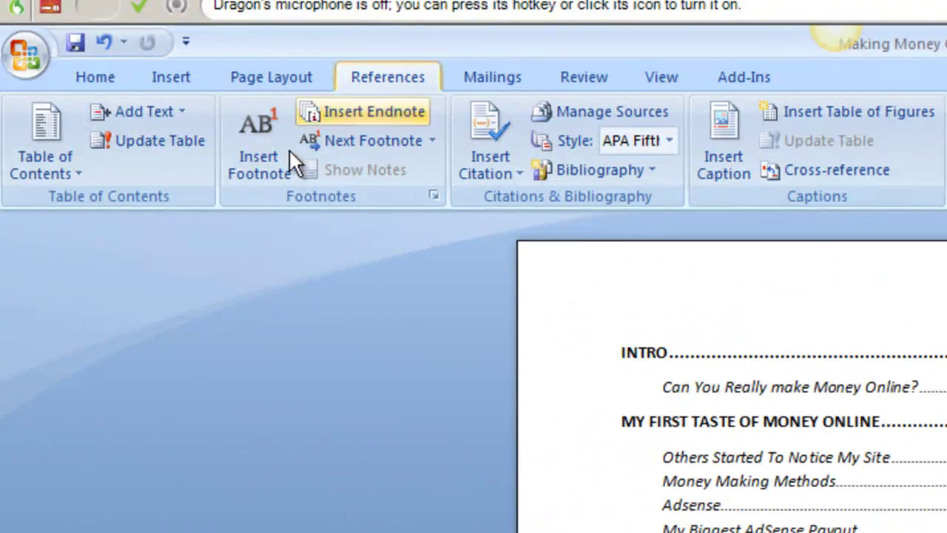
click(73, 173)
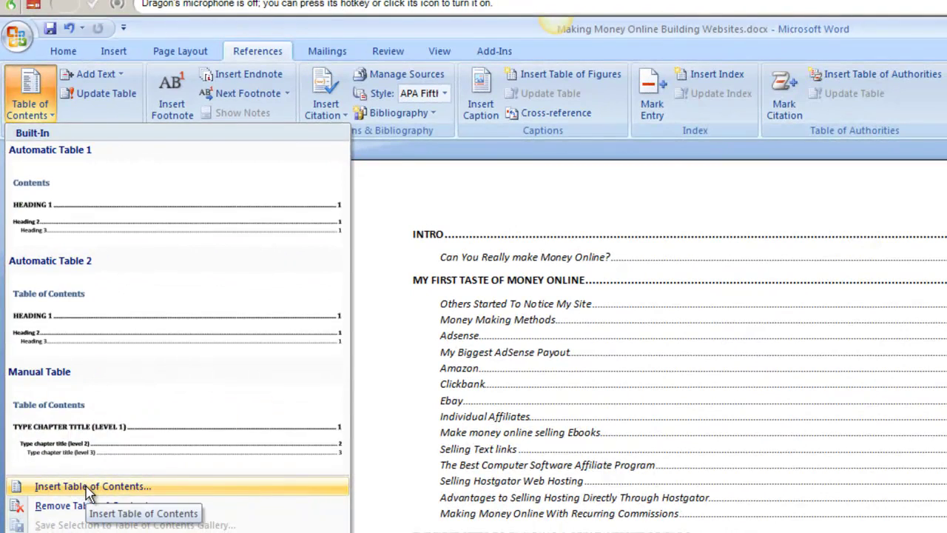
click(122, 532)
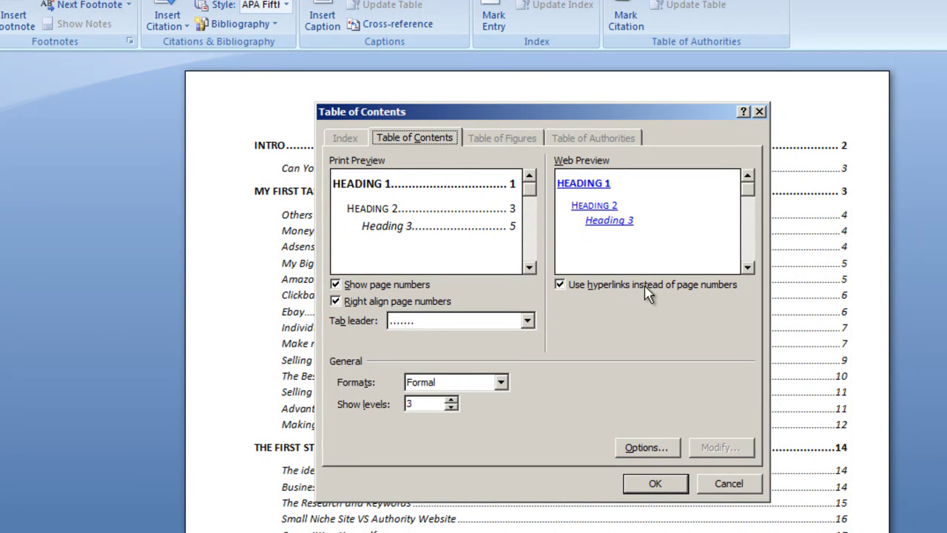
click(663, 478)
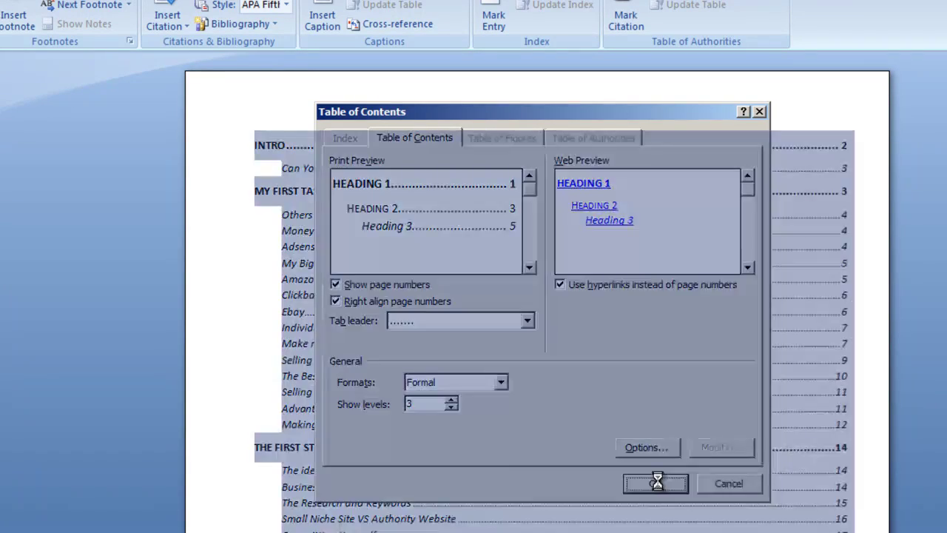
click(475, 330)
Test the contents links for Ebay and Advantages to Selling Hosting Directly Through Hostgator, returning to the table of contents after each jump
scroll(486, 332, down, 10)
scroll(467, 327, up, 9)
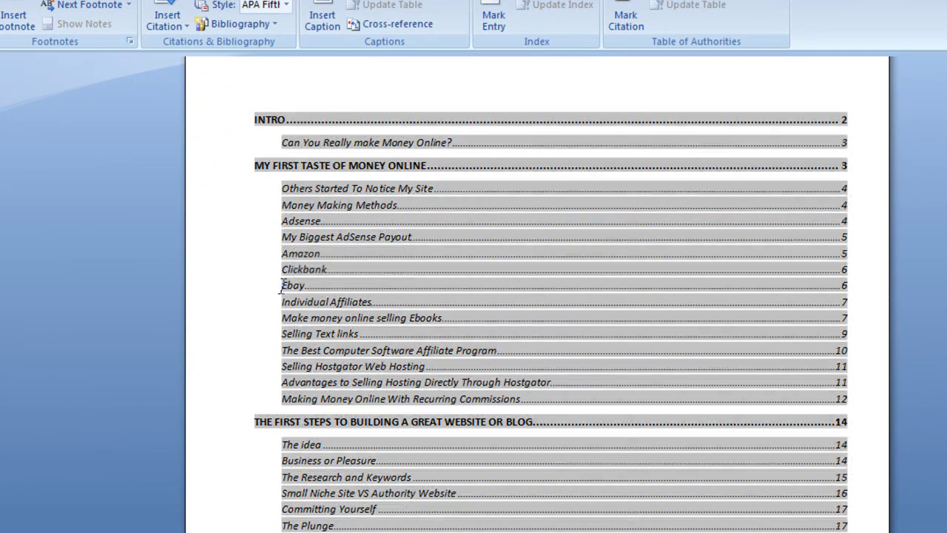
double_click(297, 283)
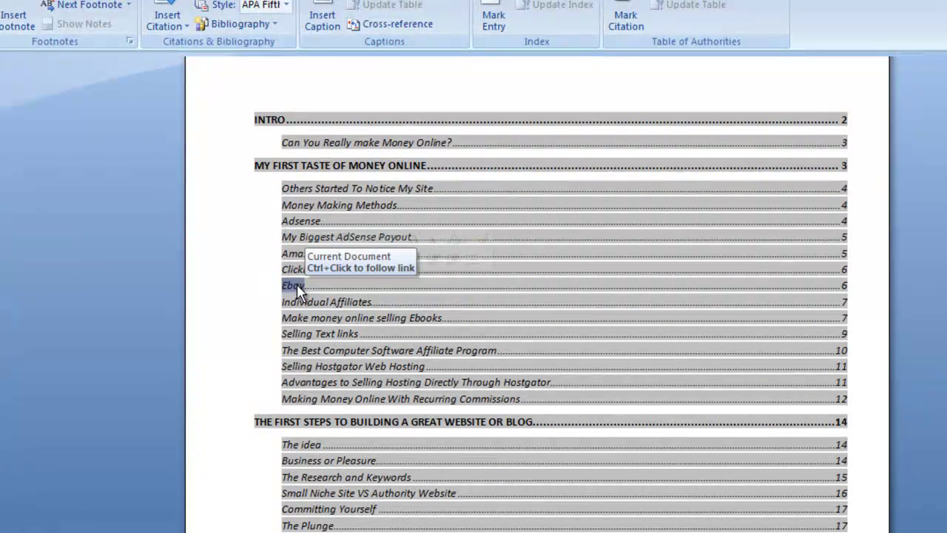
click(313, 289)
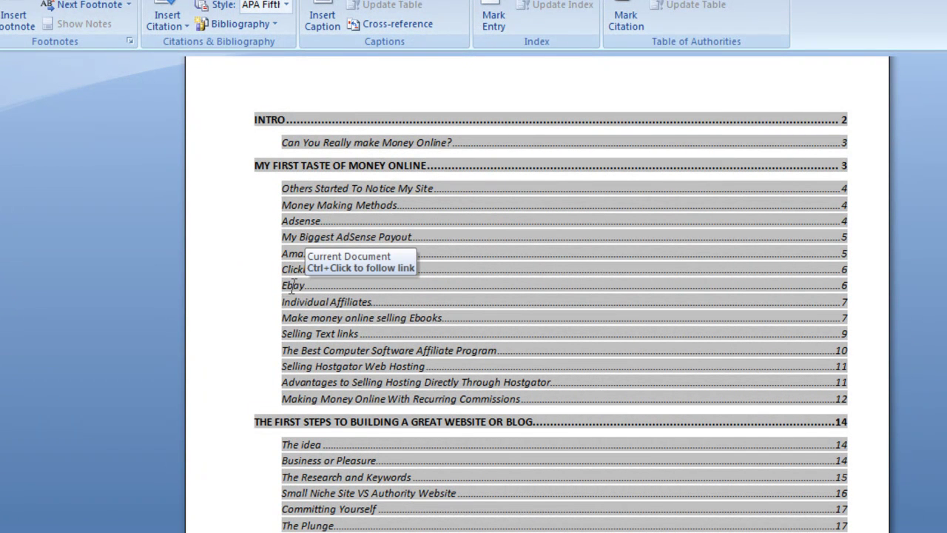
ctrl+click(294, 289)
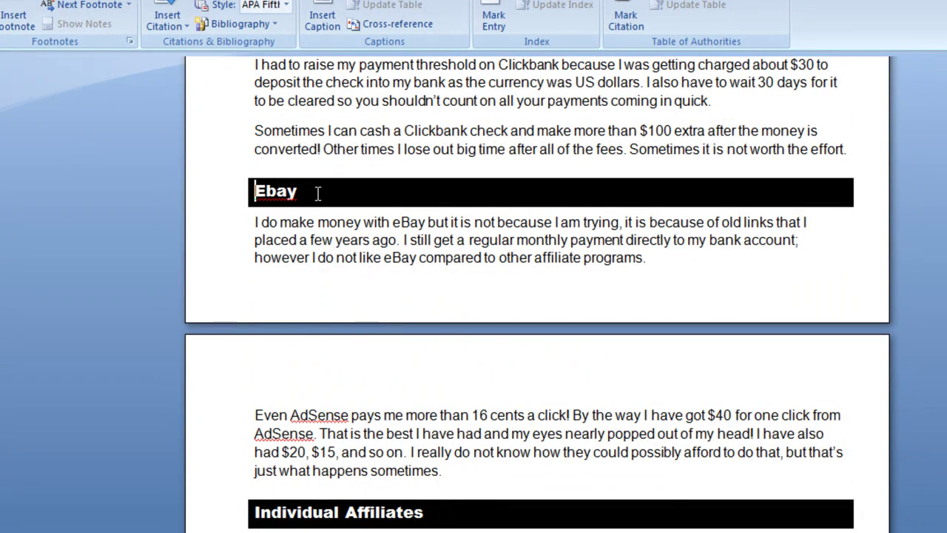
scroll(440, 380, up, 10)
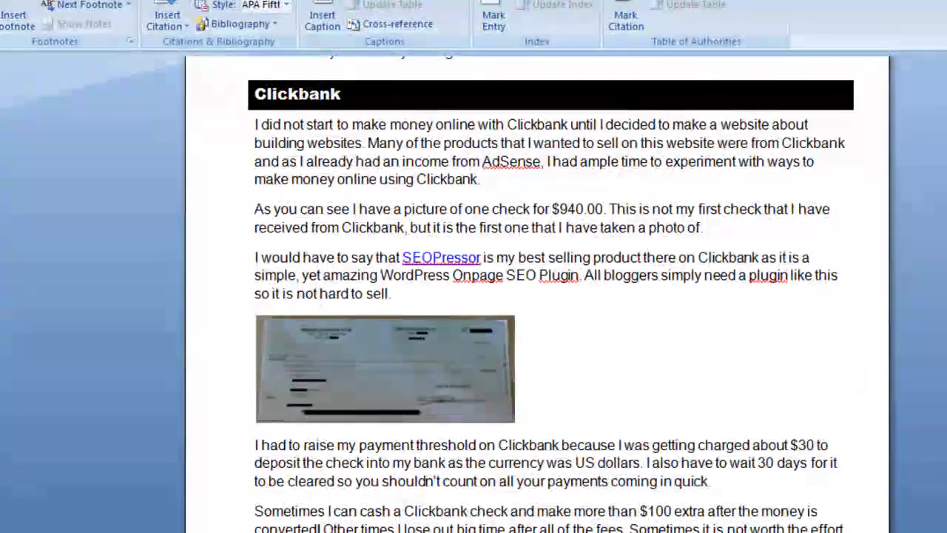
scroll(520, 212, up, 20)
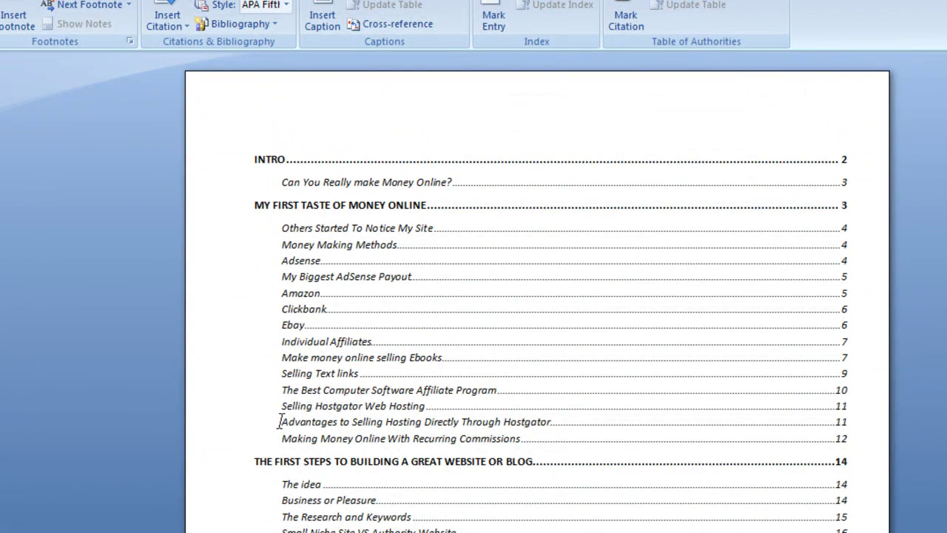
ctrl+click(445, 421)
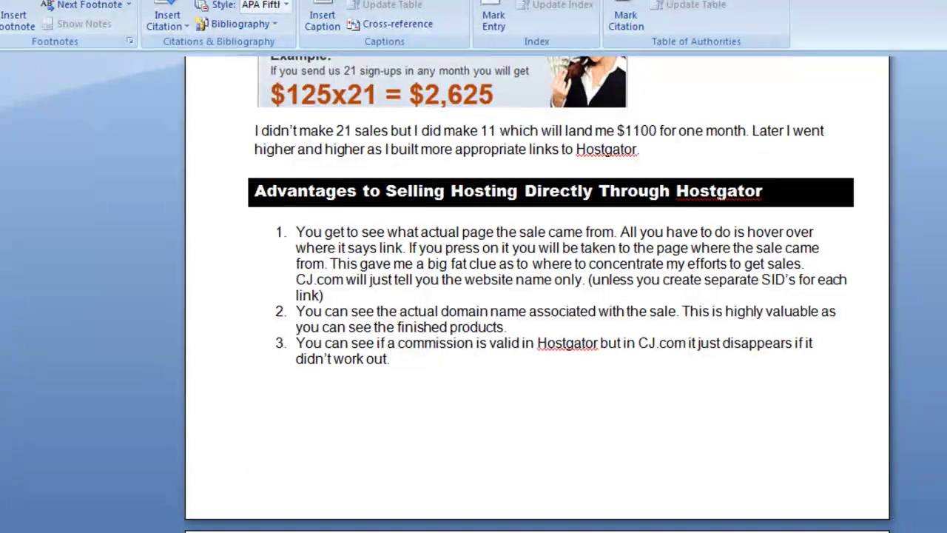
scroll(319, 381, up, 15)
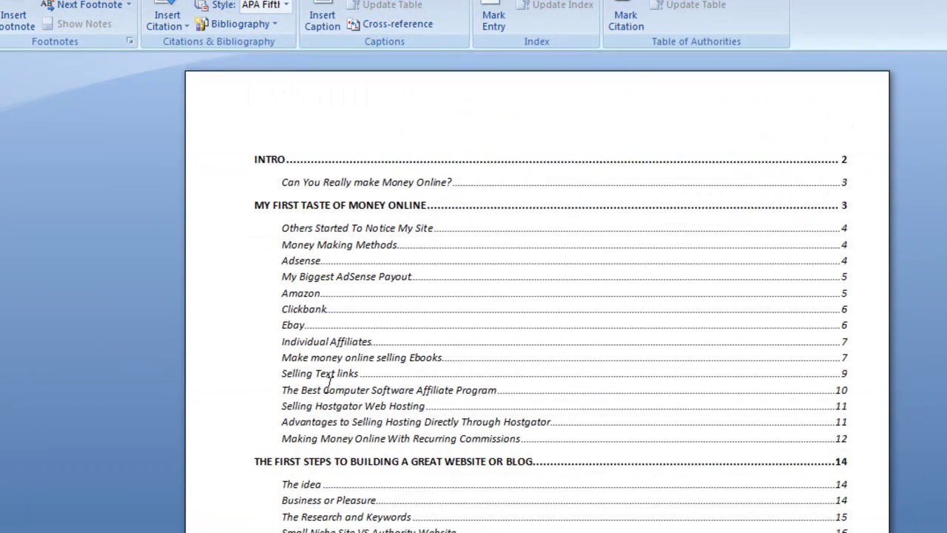